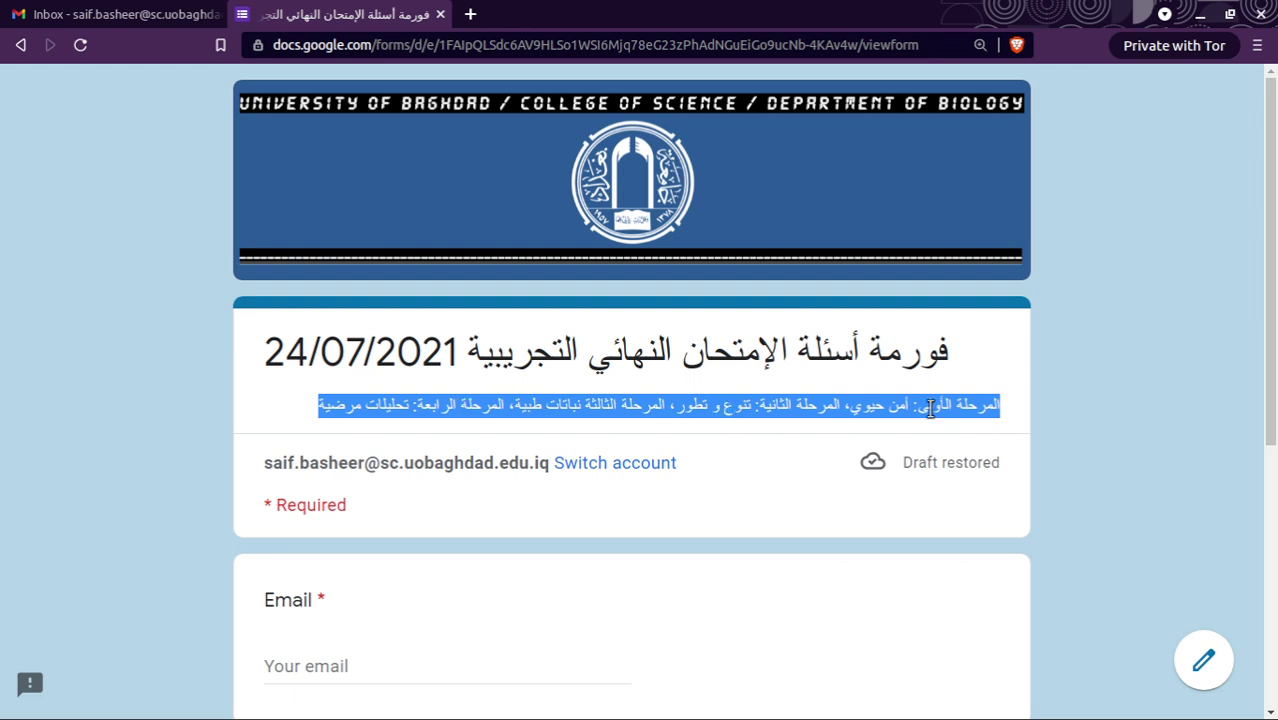
# Enter the student's e-mail address in the Email field and go to page 2.
pyautogui.click(834, 404)
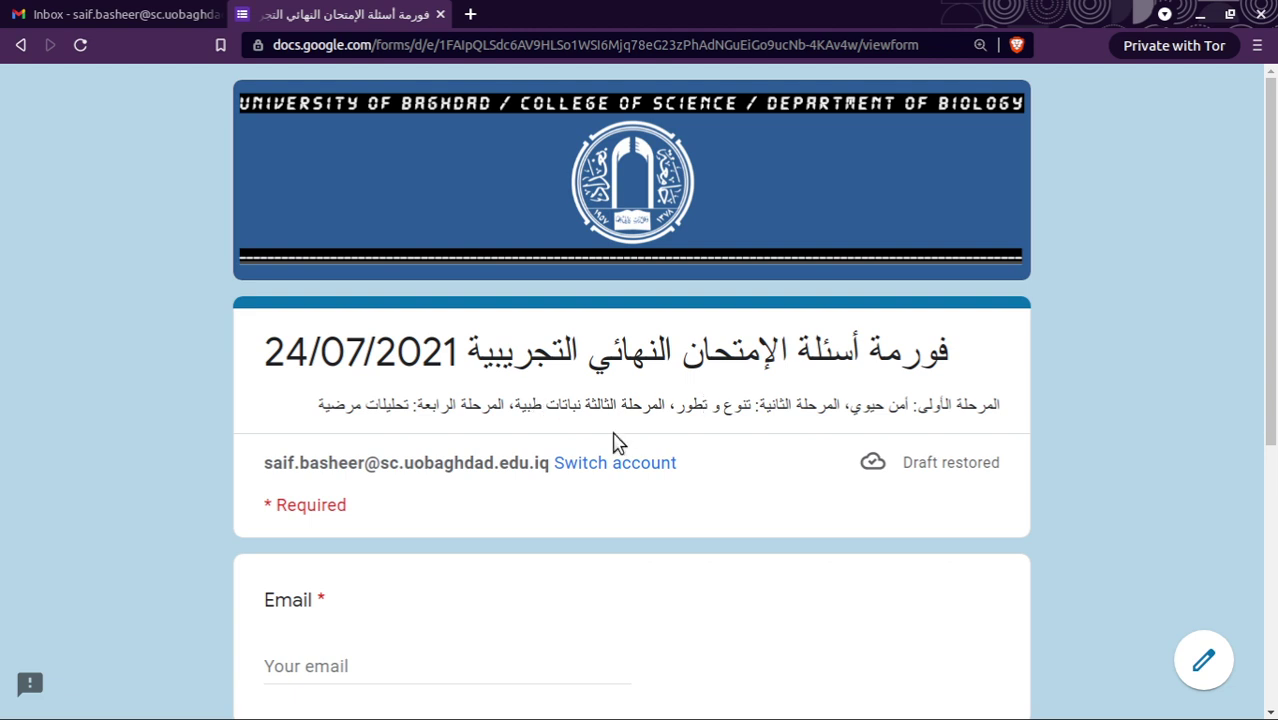
pyautogui.scroll(-3, 617, 443)
pyautogui.click(380, 452)
pyautogui.write('S')
pyautogui.press('BackSpace')
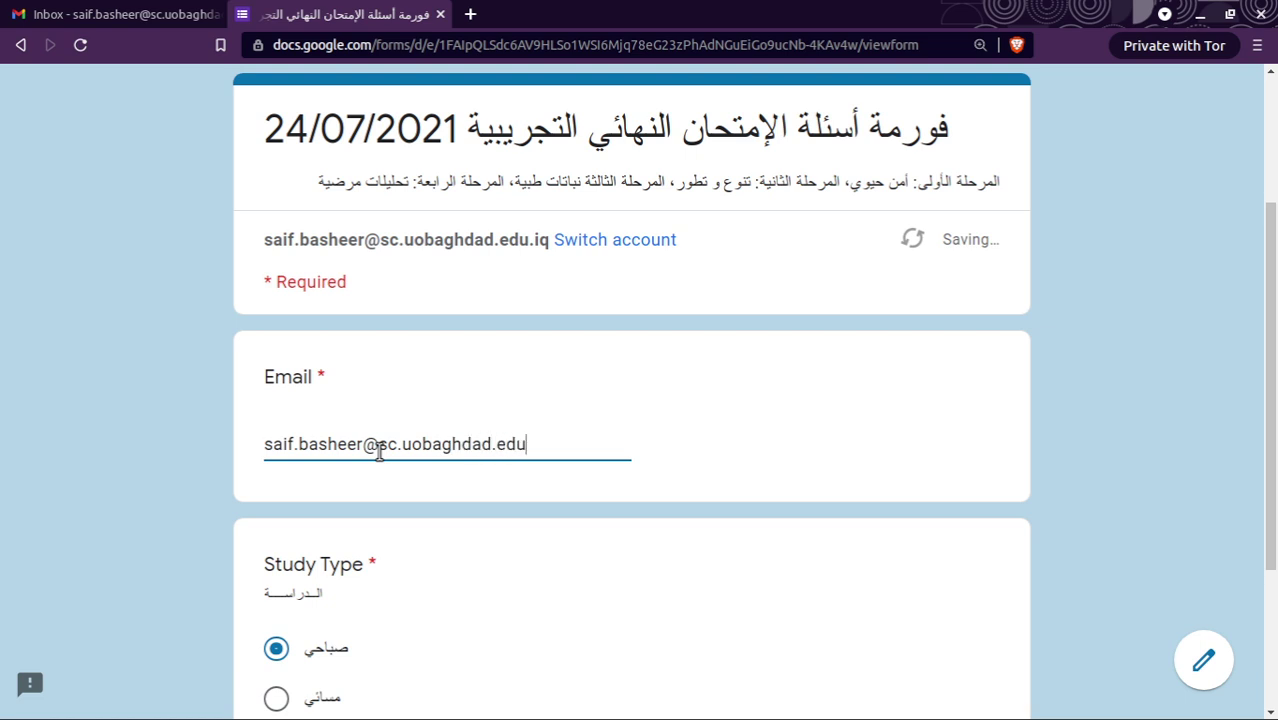
pyautogui.scroll(-3, 448, 522)
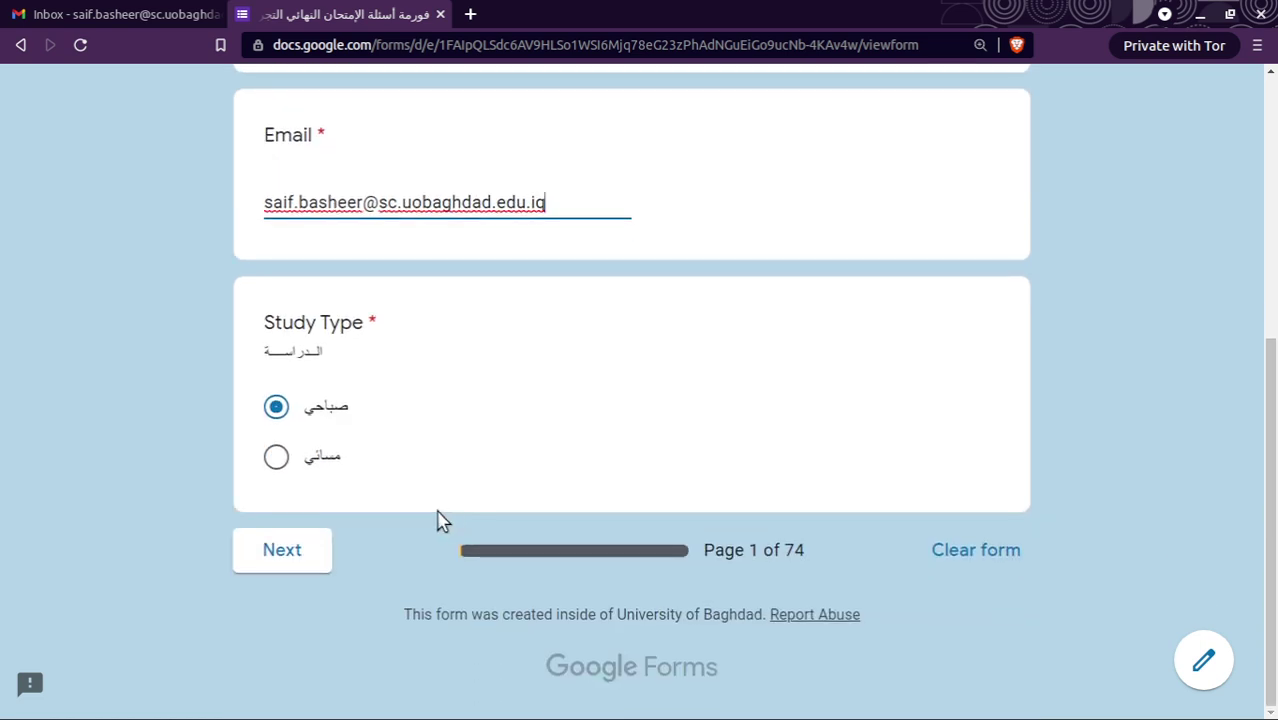
pyautogui.scroll(1, 285, 527)
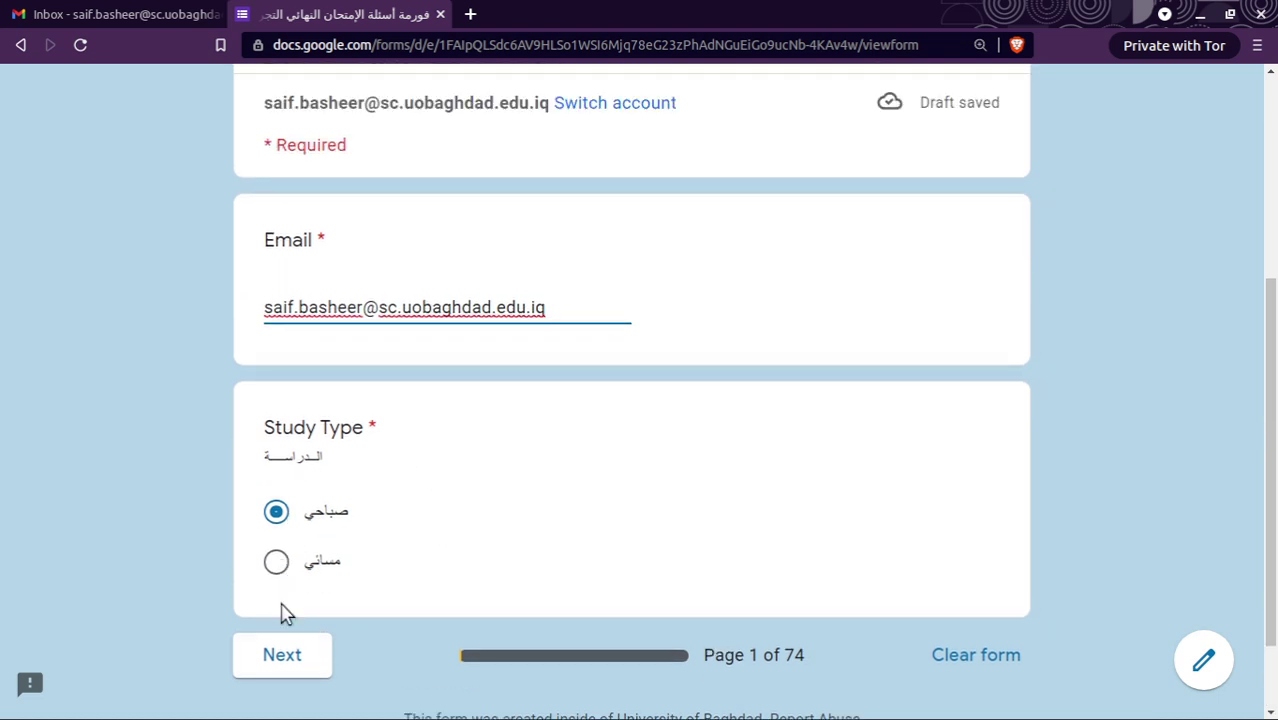
pyautogui.click(298, 666)
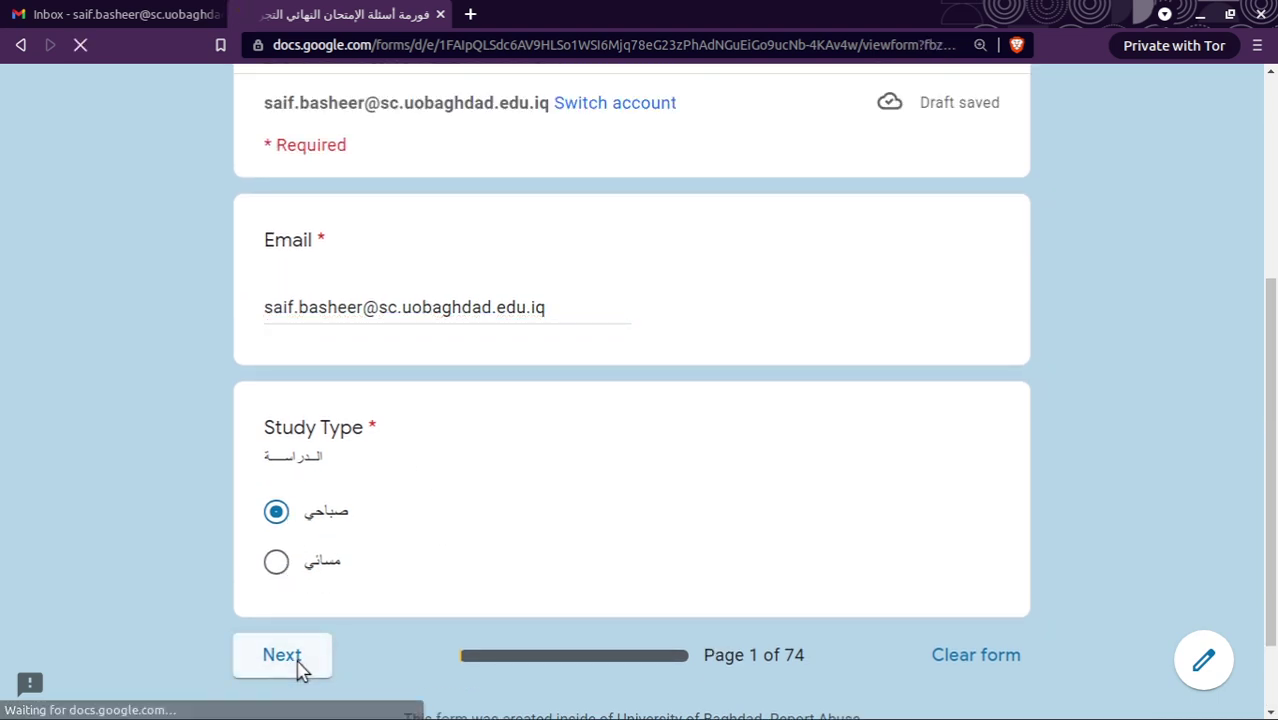
# Choose تنوع و تطور as the morning stage and continue.
pyautogui.scroll(-4, 287, 648)
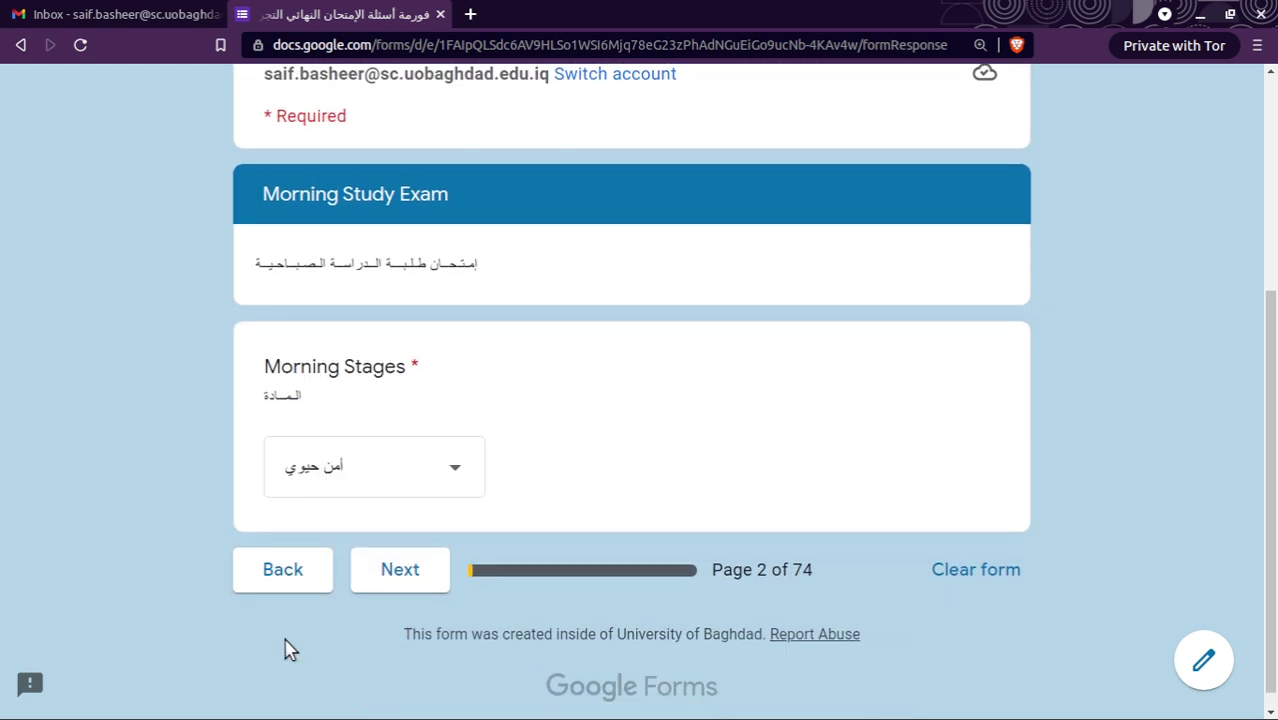
pyautogui.click(465, 468)
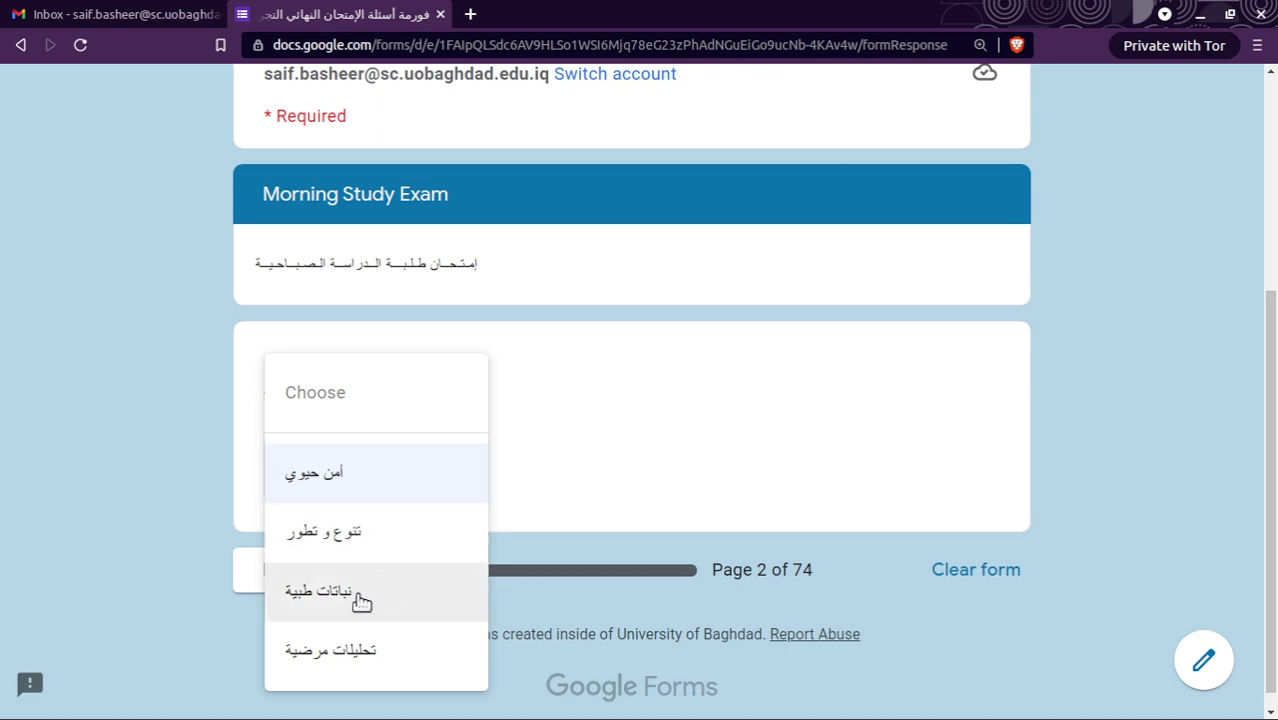
pyautogui.click(360, 535)
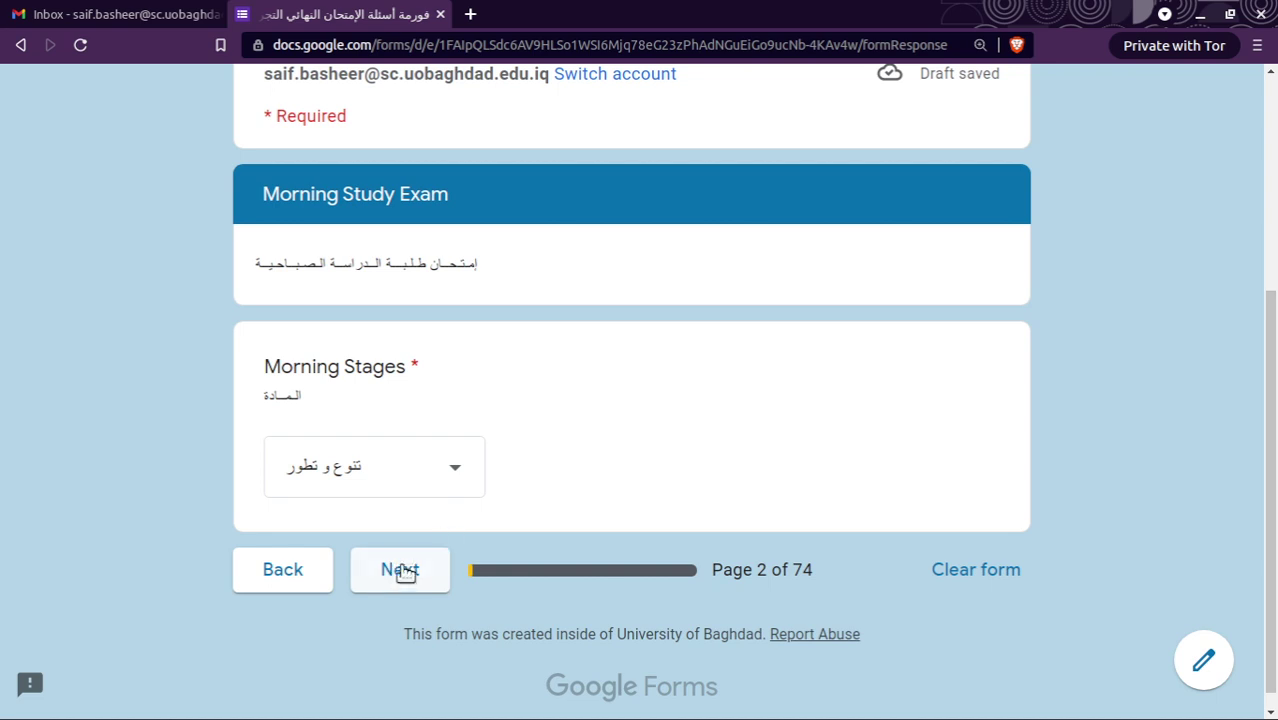
pyautogui.click(428, 578)
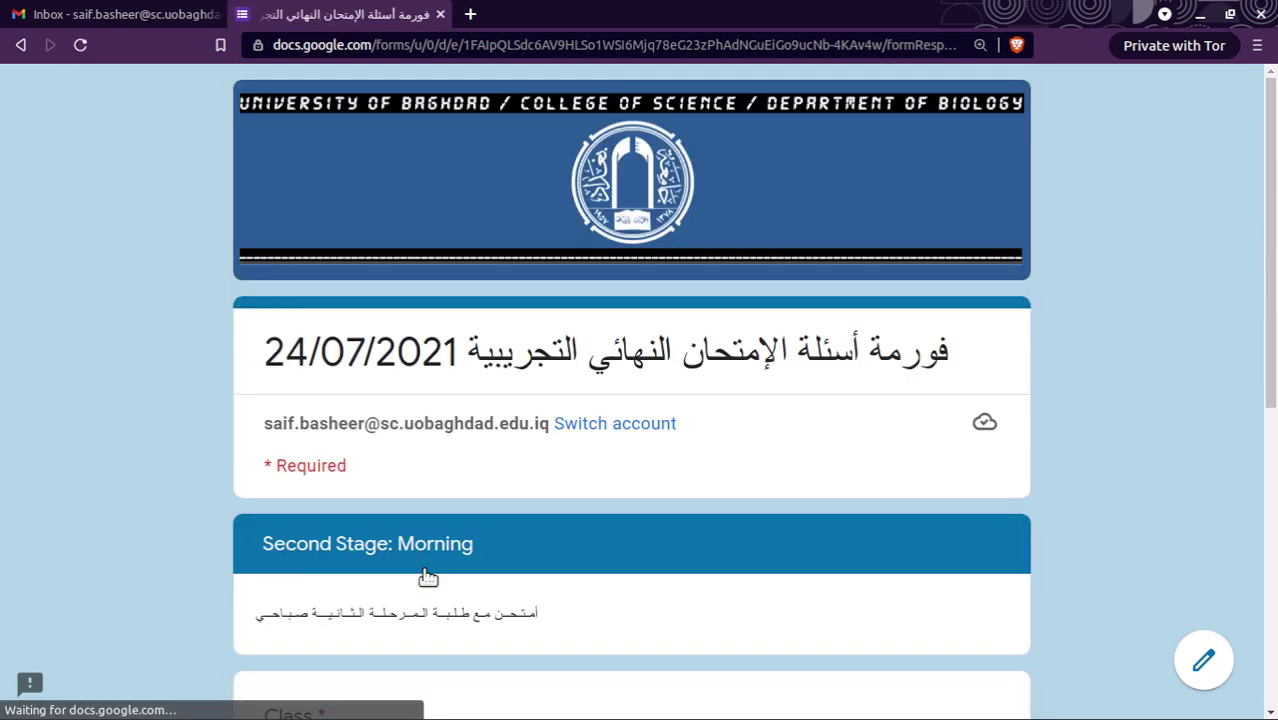
# Answer Class A, tick the ثاني صباحي stage, and continue.
pyautogui.scroll(-1, 428, 578)
pyautogui.scroll(-3, 428, 578)
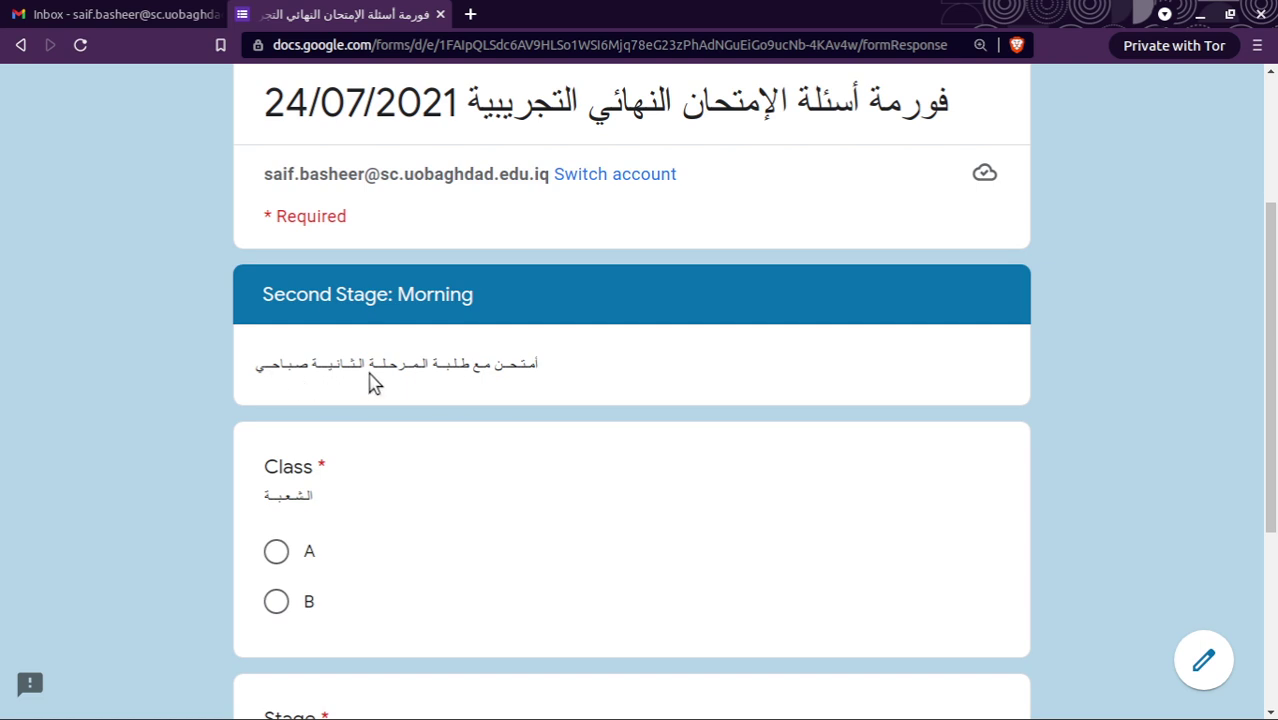
pyautogui.scroll(-3, 382, 451)
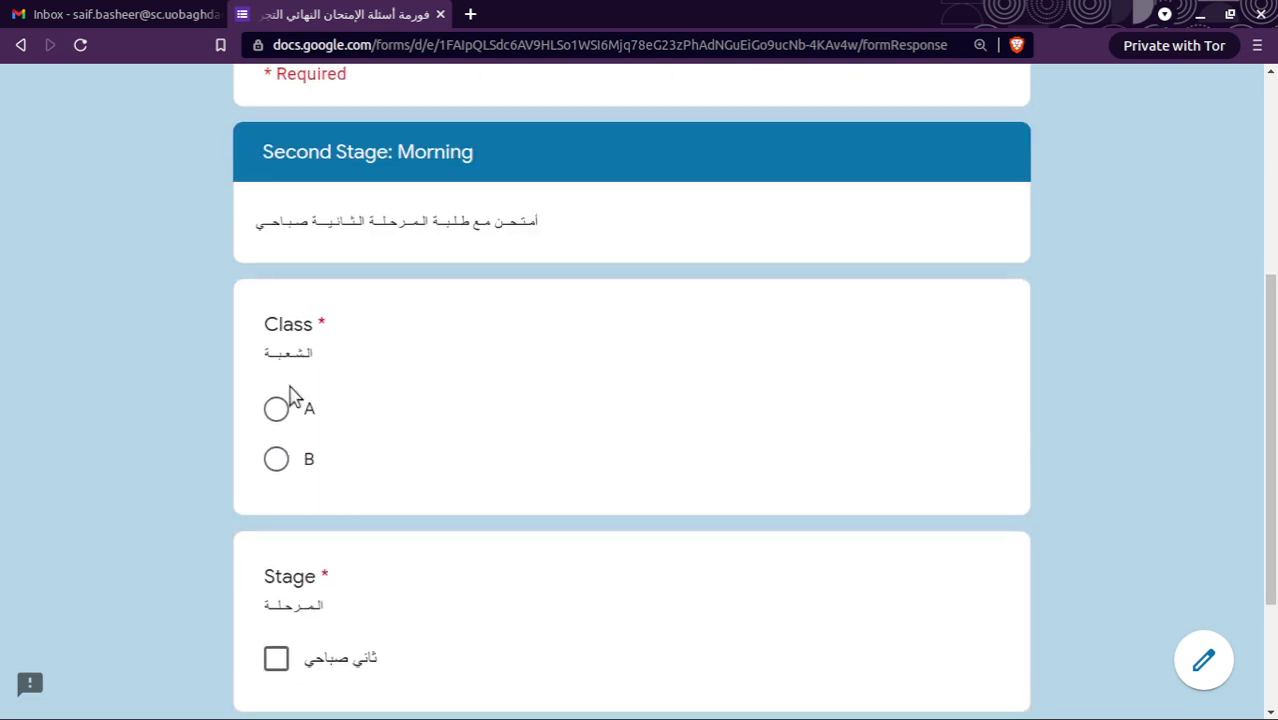
pyautogui.click(277, 409)
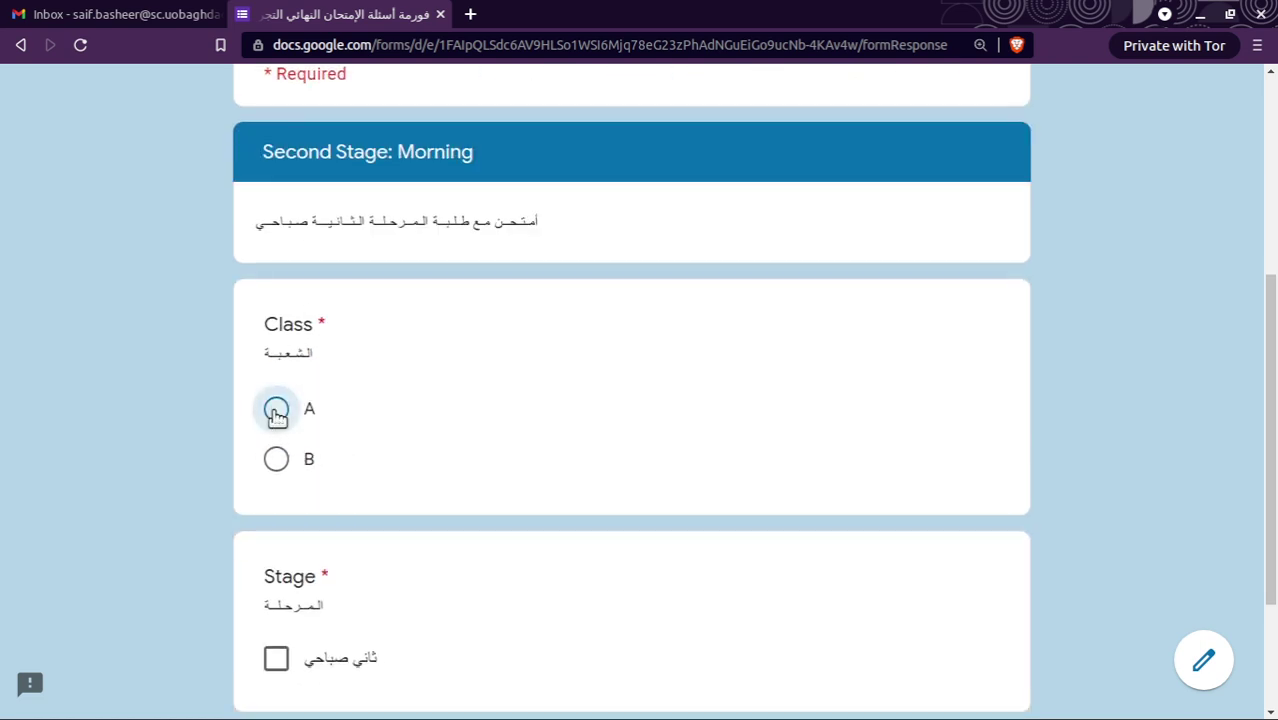
pyautogui.scroll(-3, 466, 575)
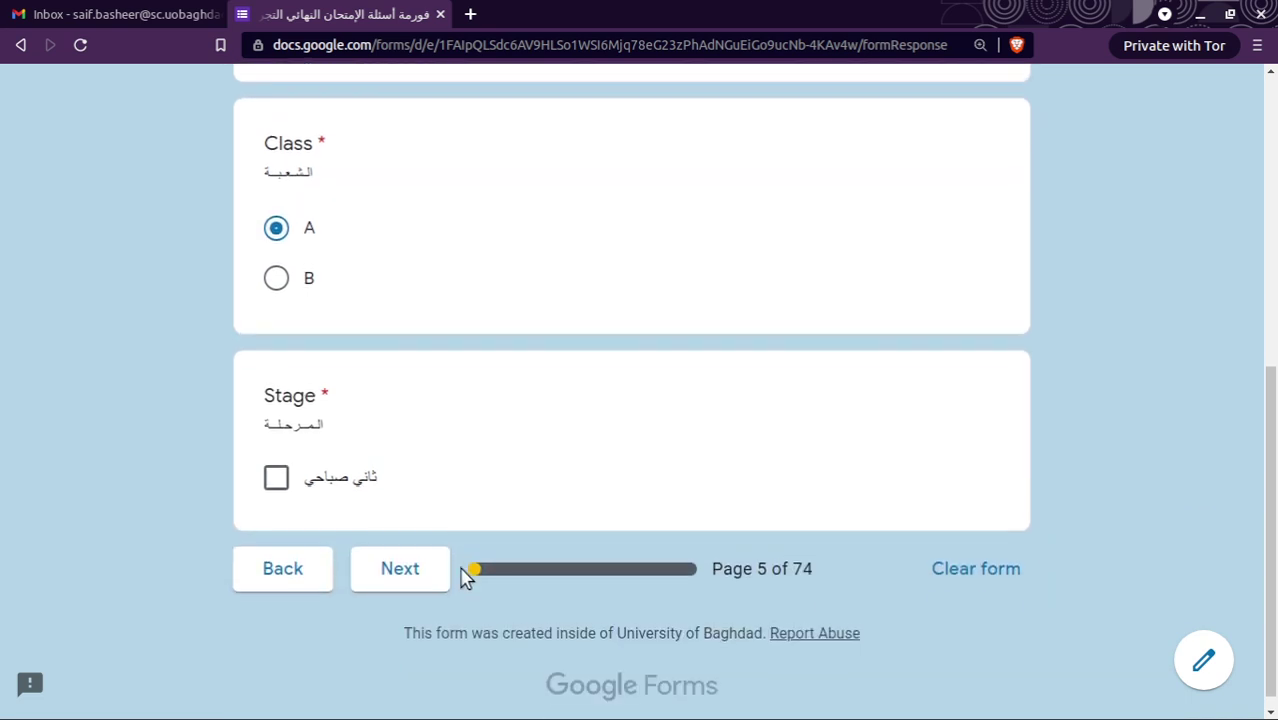
pyautogui.click(278, 483)
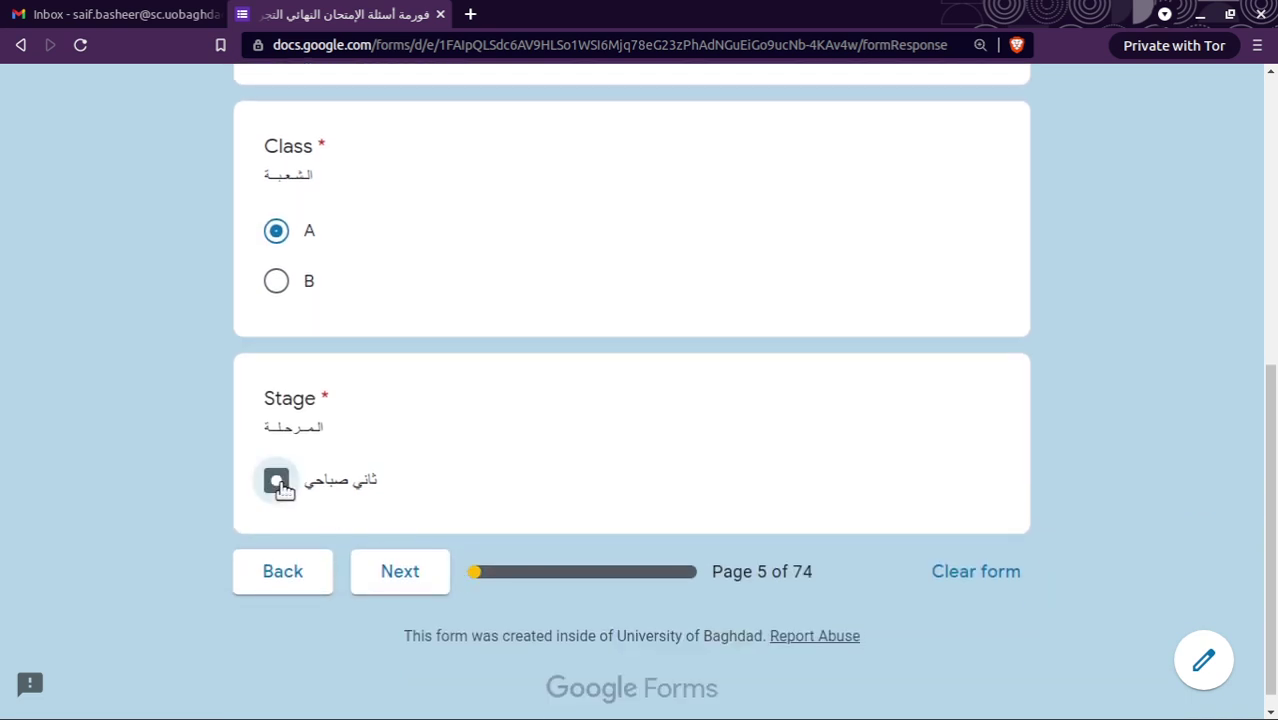
pyautogui.click(418, 575)
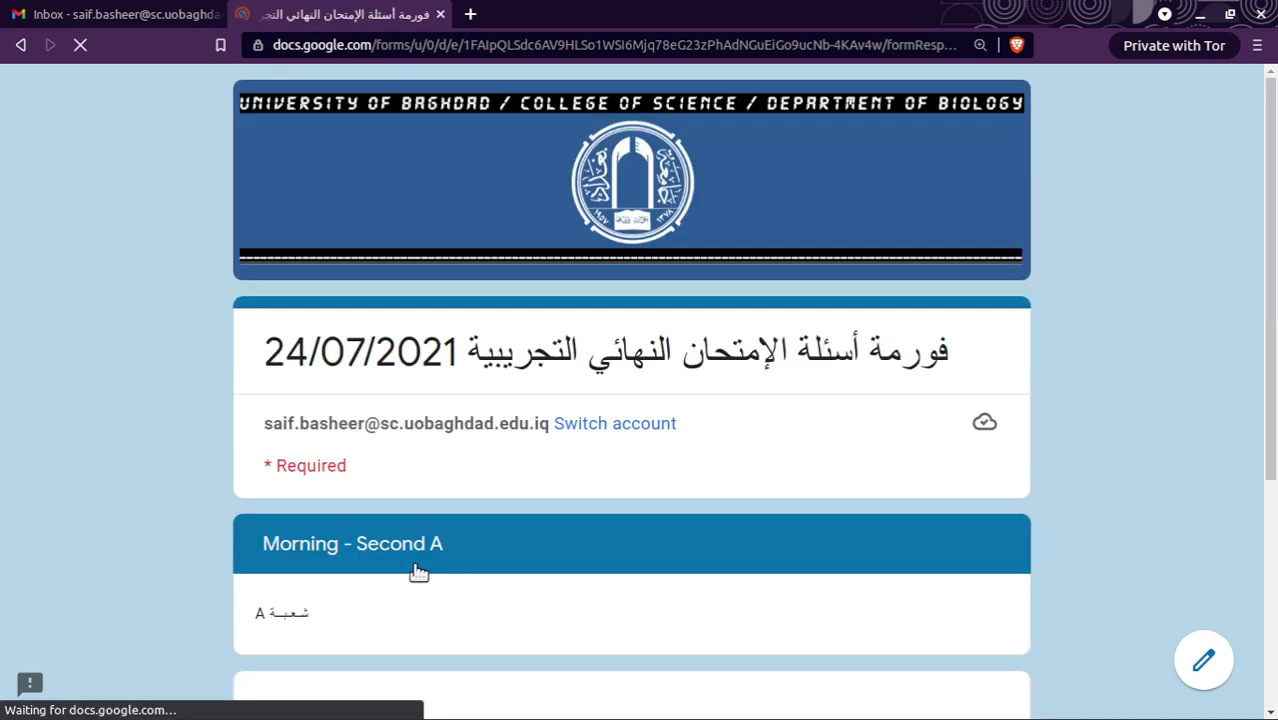
# Pick A3 as the Class A group and continue.
pyautogui.scroll(-4, 418, 572)
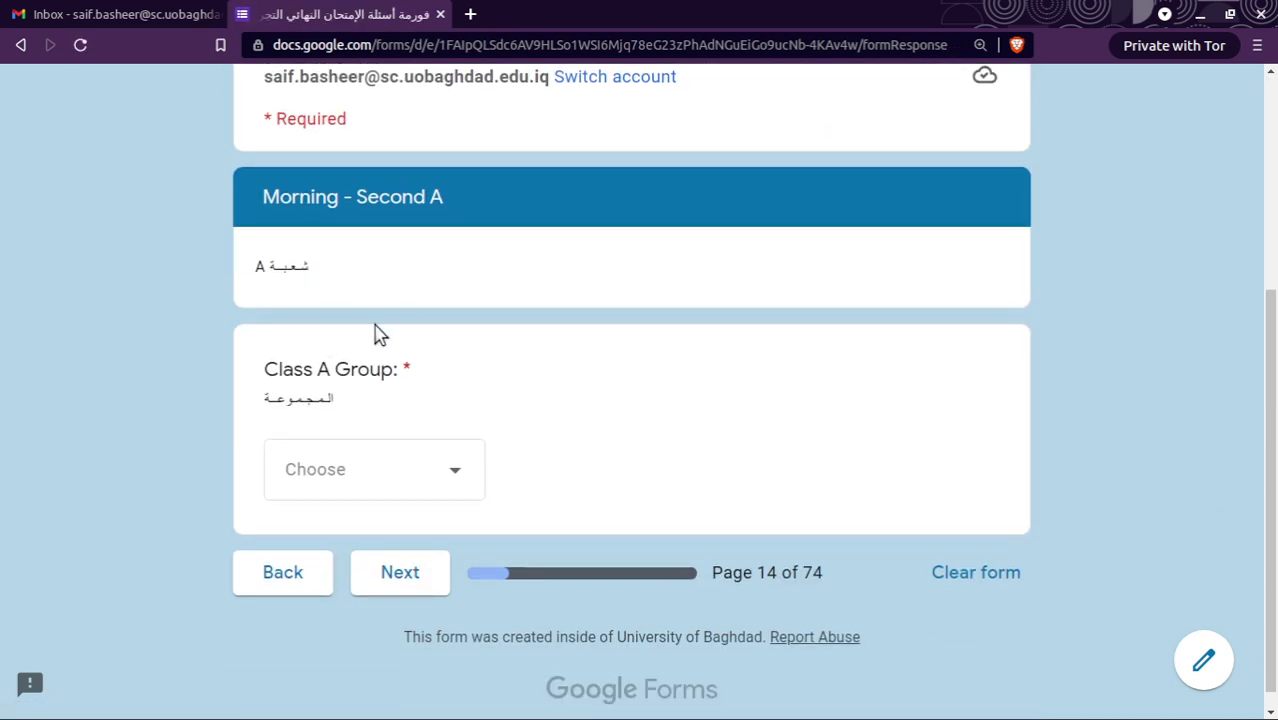
pyautogui.click(457, 480)
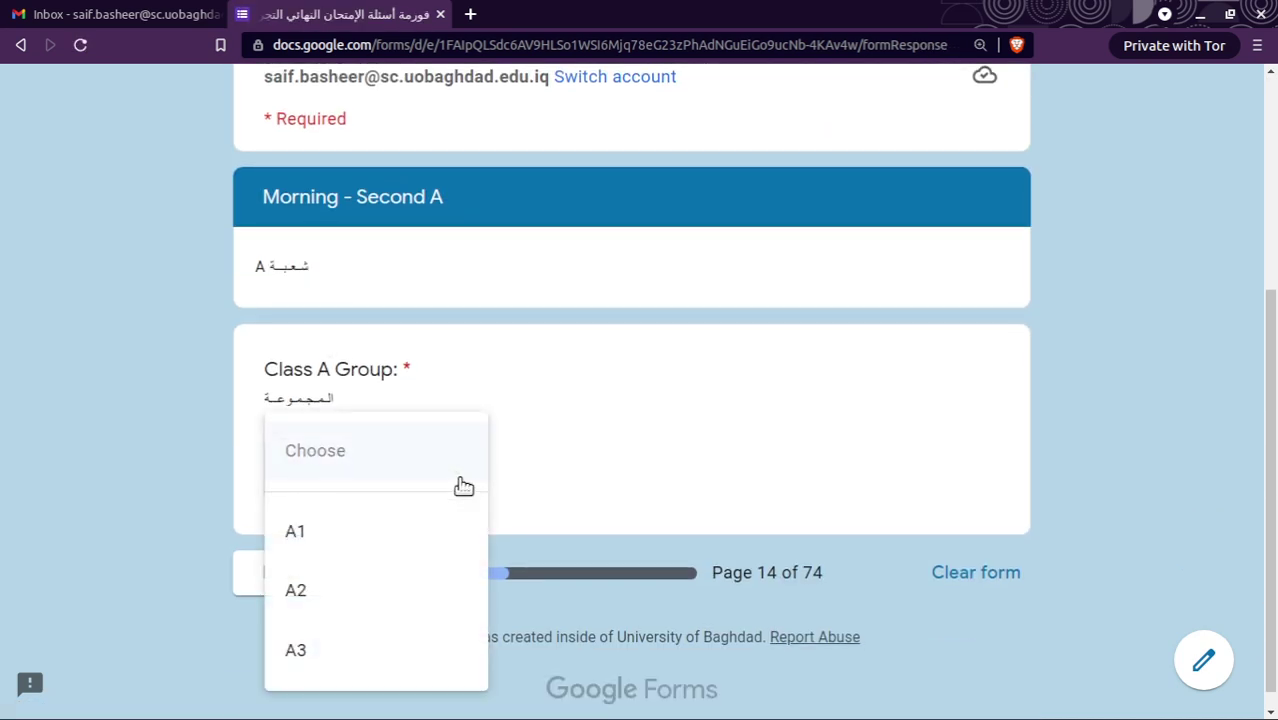
pyautogui.click(379, 656)
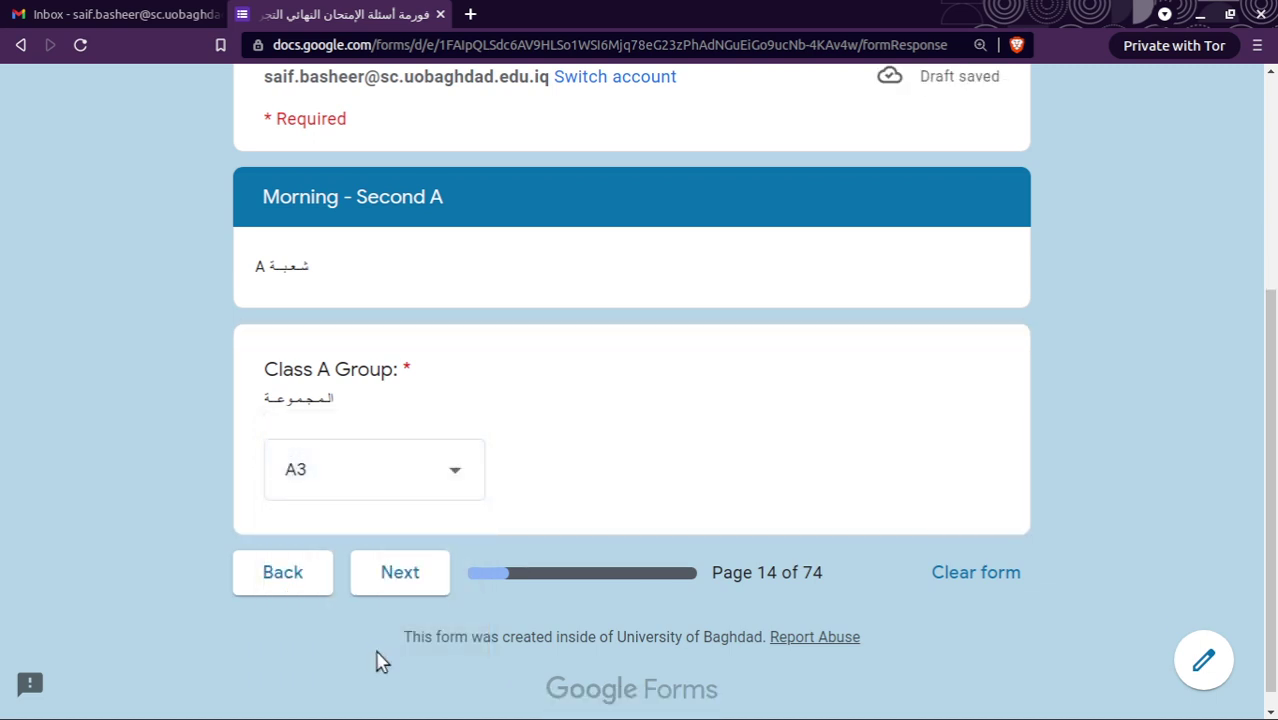
pyautogui.click(405, 580)
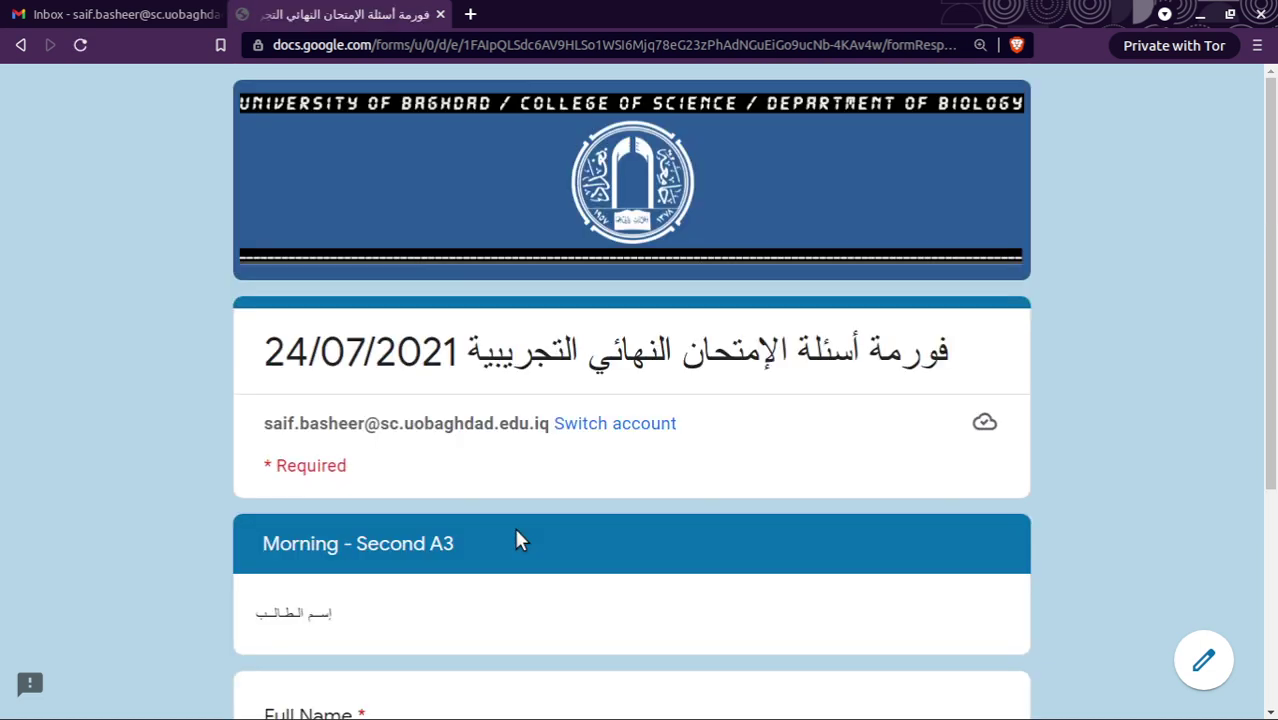
# Select the first student in the Full Name list and continue to the exam questions.
pyautogui.scroll(-3, 516, 537)
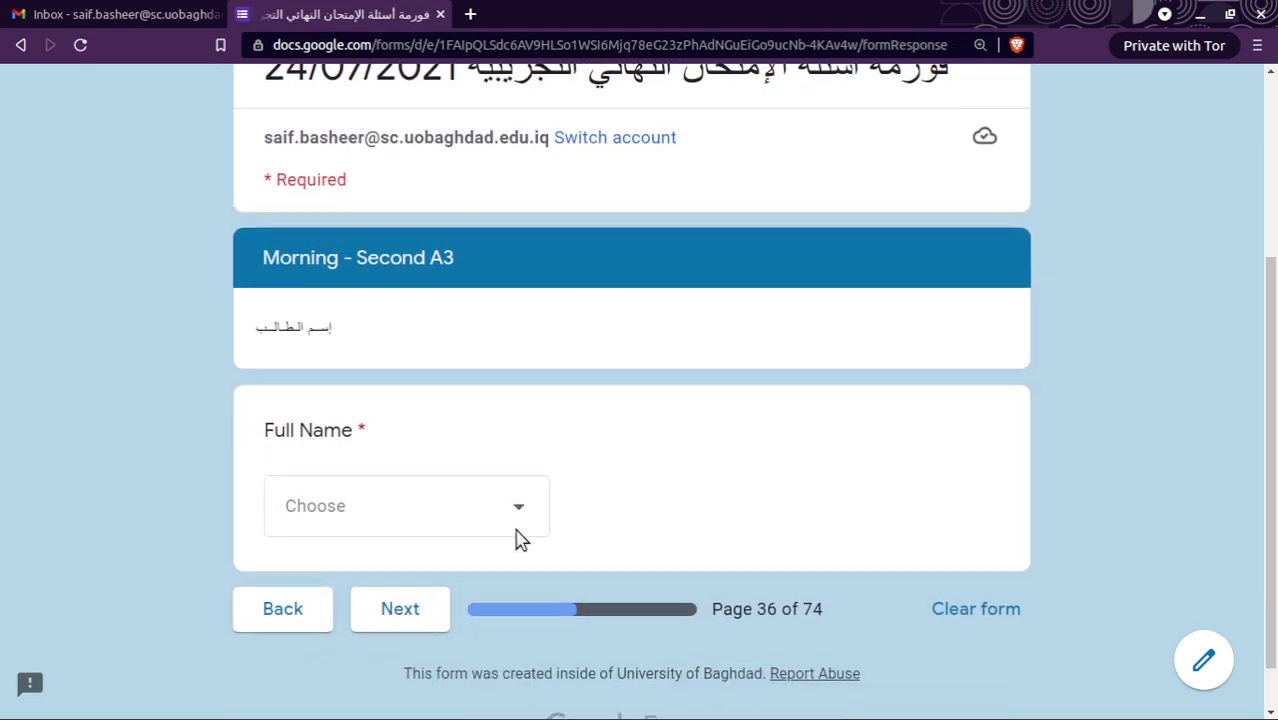
pyautogui.click(519, 514)
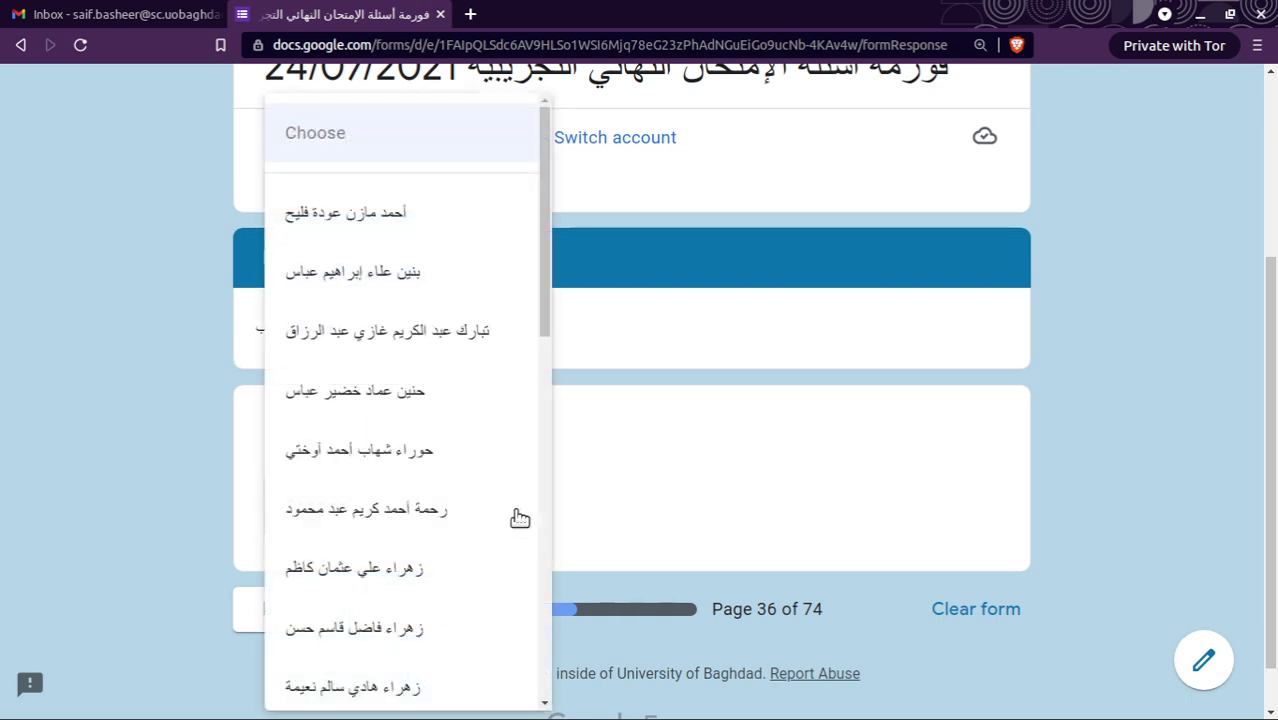
pyautogui.scroll(-10, 435, 570)
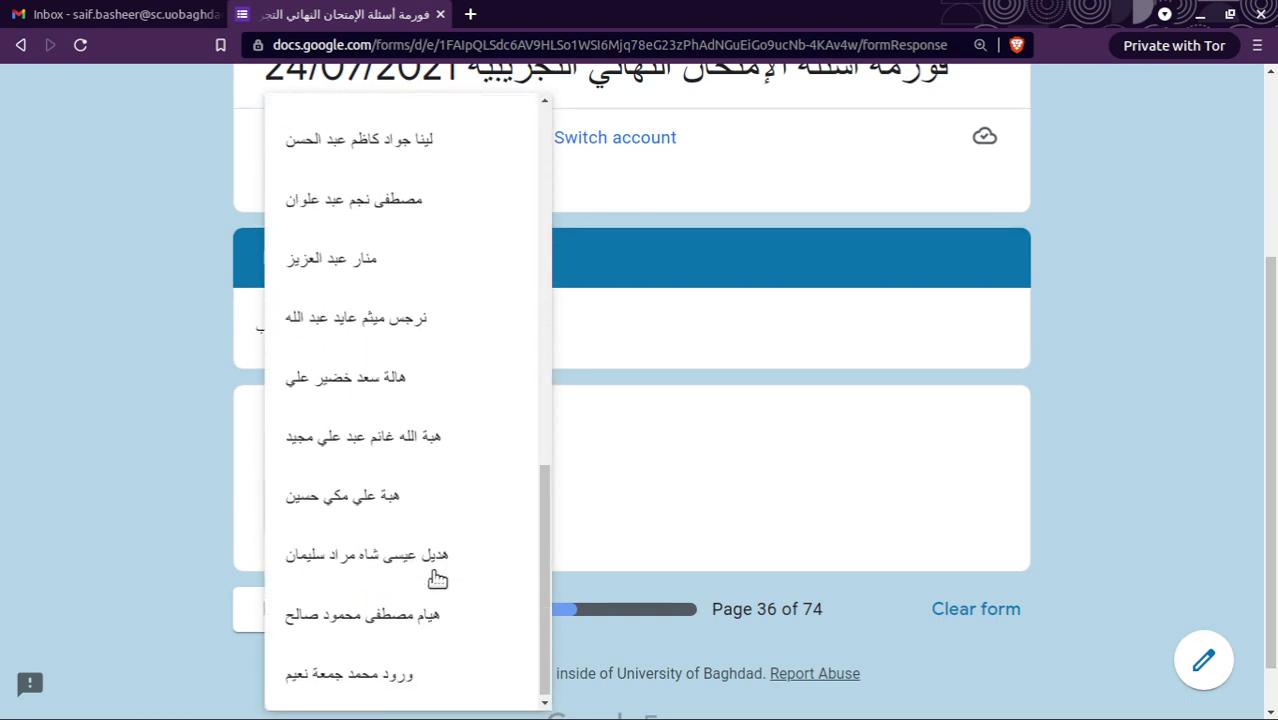
pyautogui.scroll(10, 437, 578)
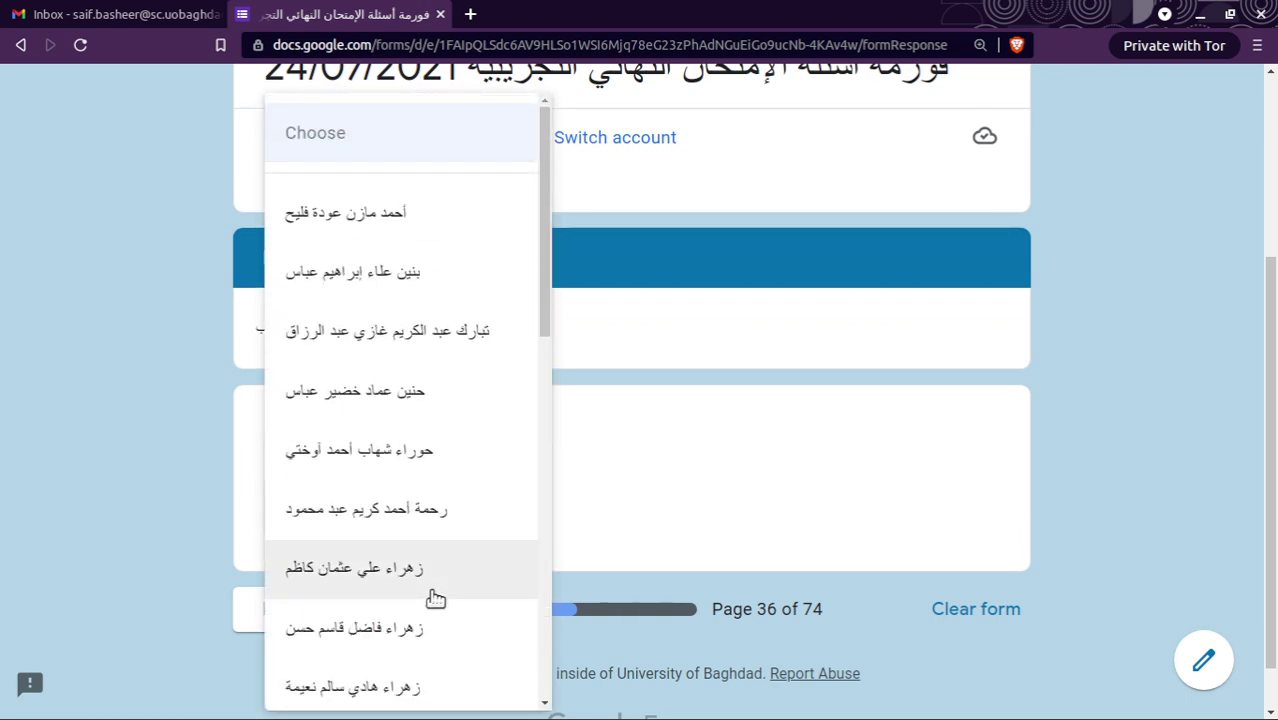
pyautogui.click(468, 227)
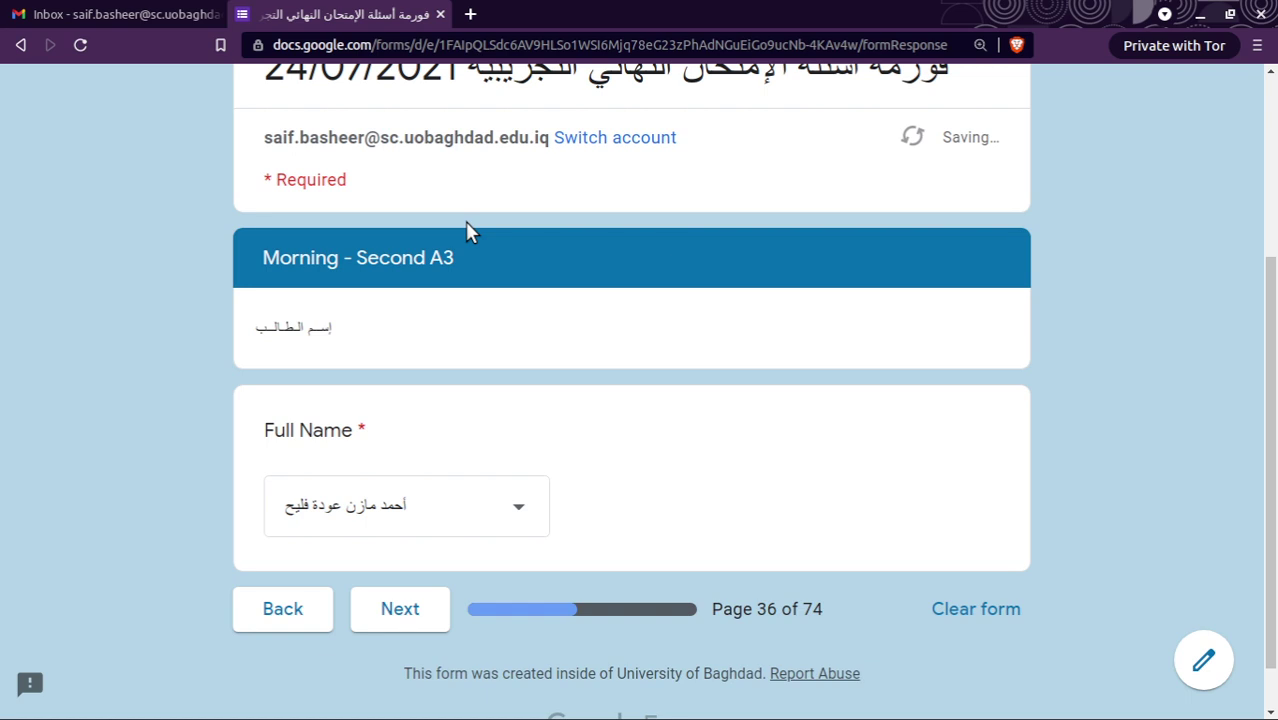
pyautogui.click(403, 613)
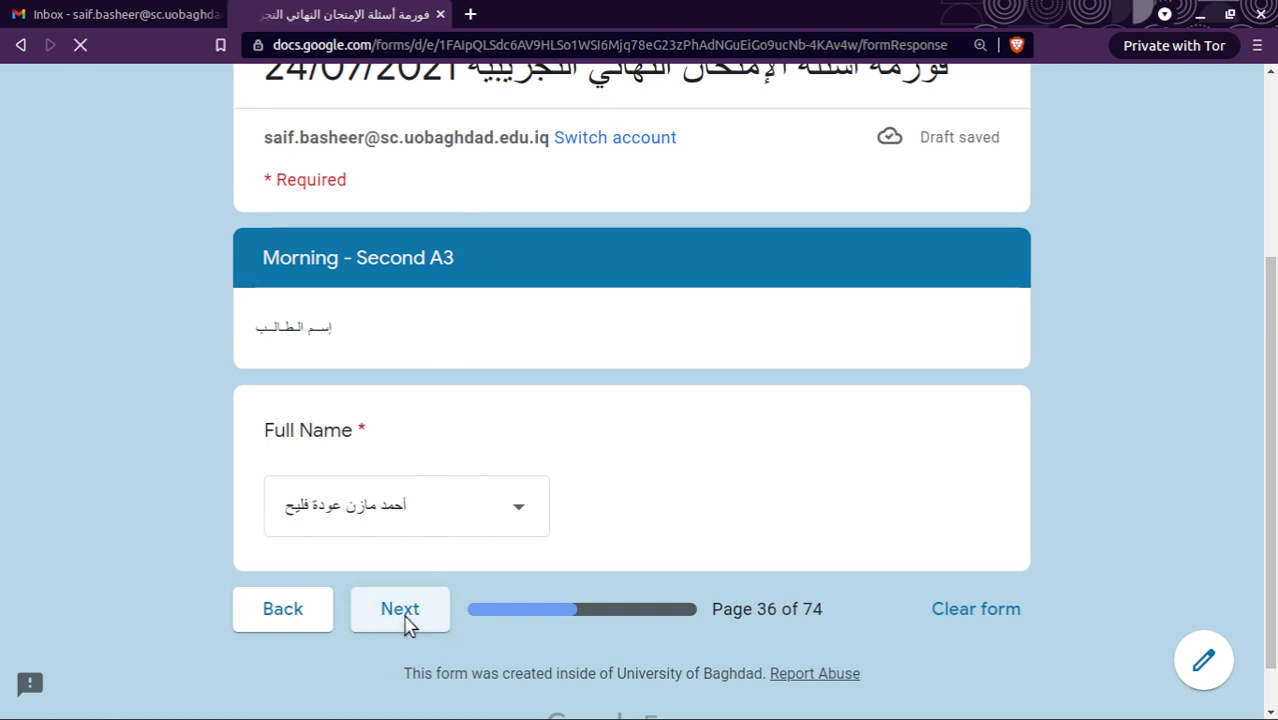
# Answer 99 for 211 − 112 and 36 for 73 − 37, then go to the next page.
pyautogui.scroll(-4, 407, 622)
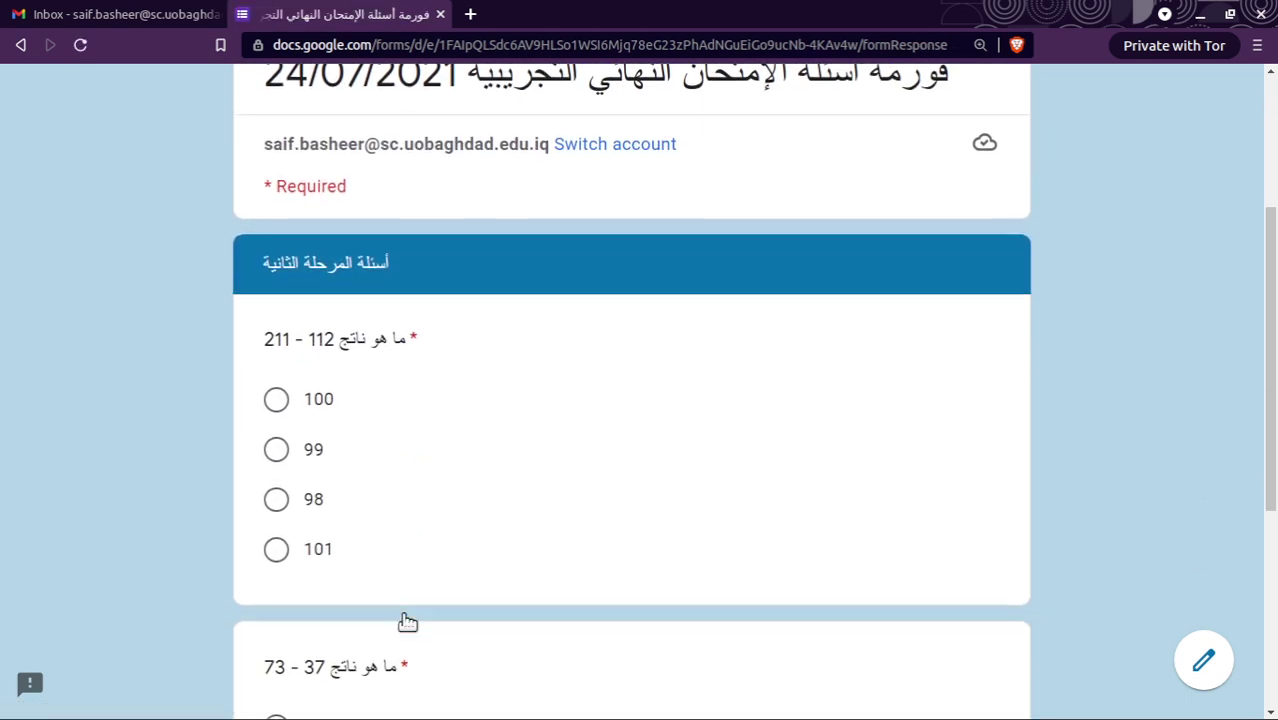
pyautogui.scroll(-1, 407, 622)
pyautogui.scroll(2, 407, 622)
pyautogui.scroll(-1, 407, 622)
pyautogui.scroll(-2, 407, 620)
pyautogui.scroll(2, 405, 598)
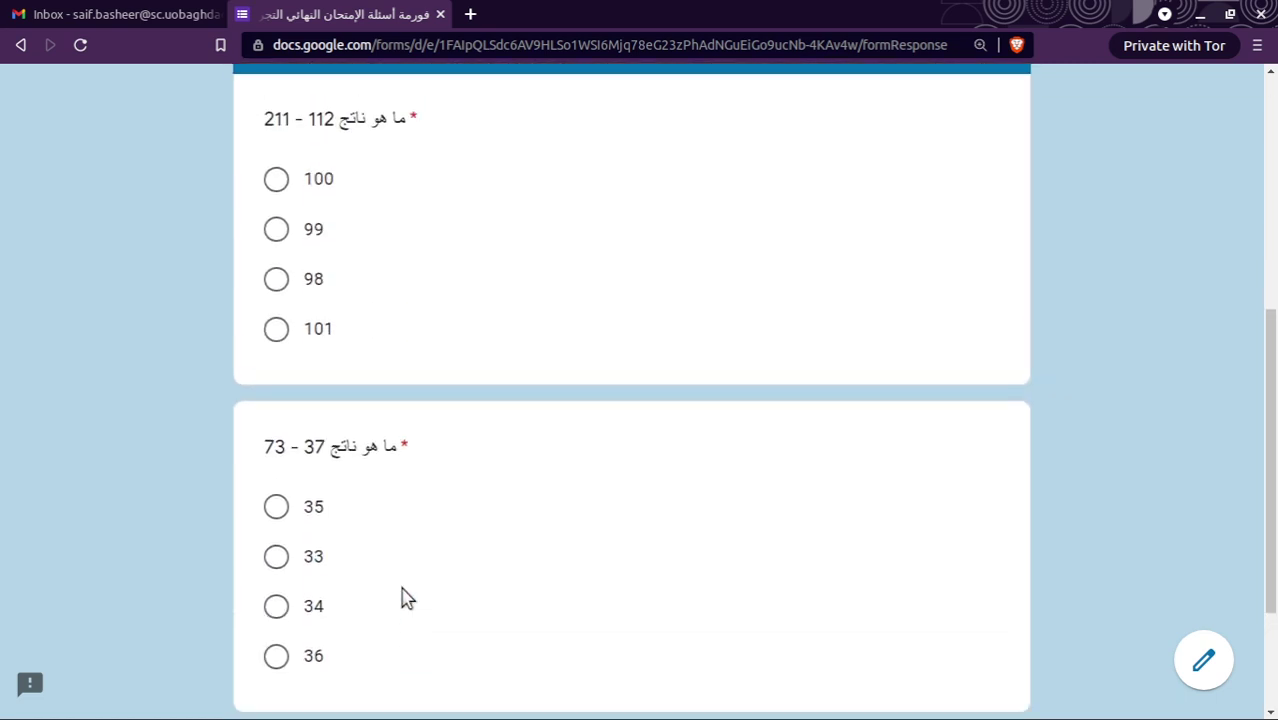
pyautogui.scroll(1, 390, 494)
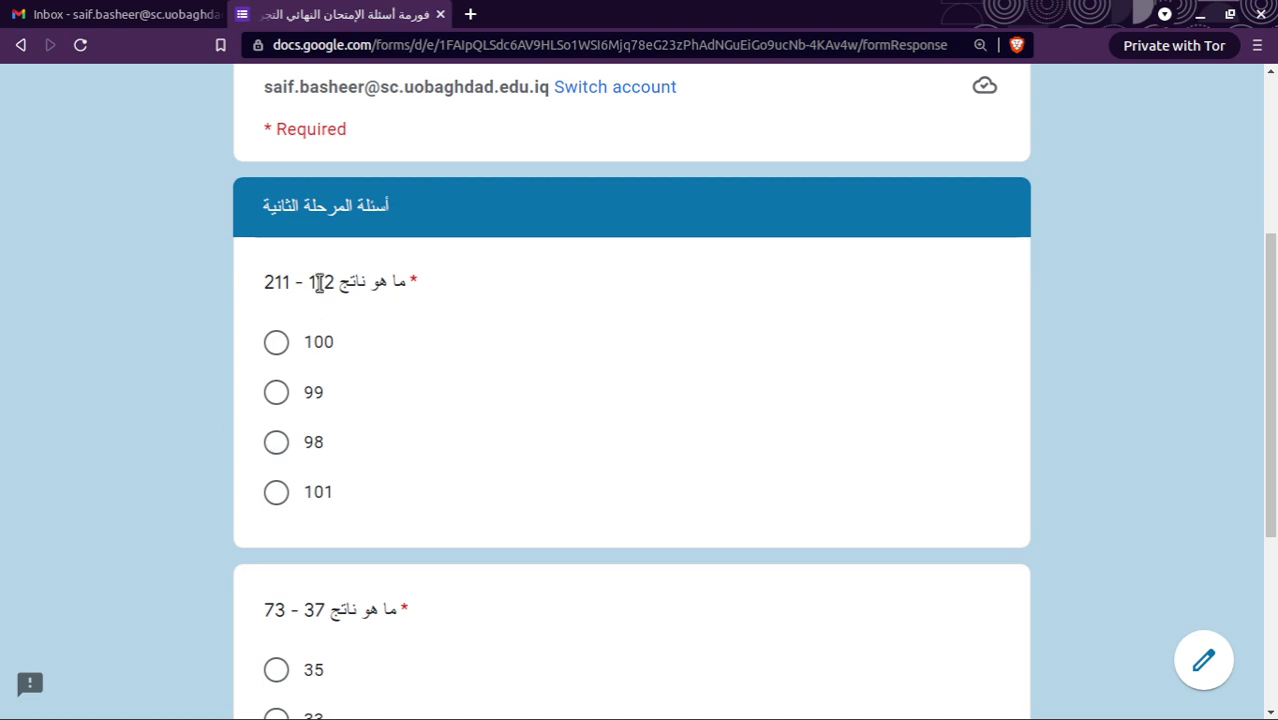
pyautogui.click(278, 393)
pyautogui.scroll(-3, 434, 463)
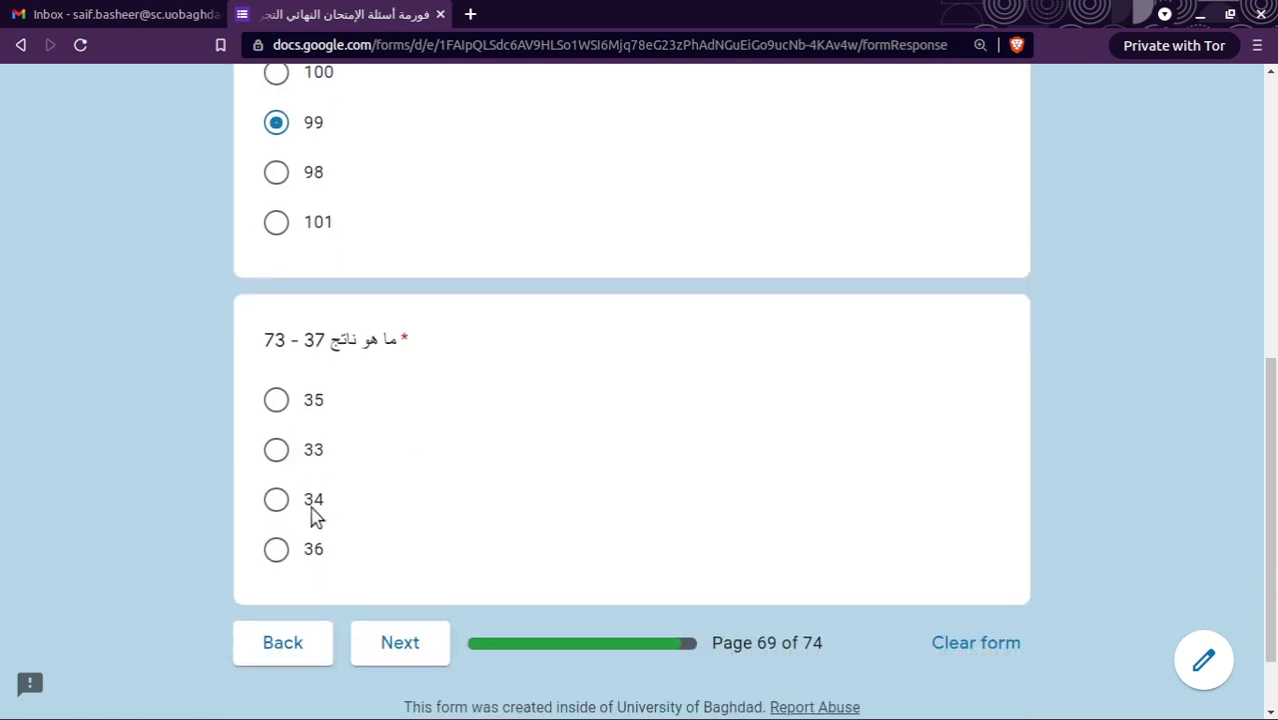
pyautogui.click(277, 550)
pyautogui.scroll(1, 410, 490)
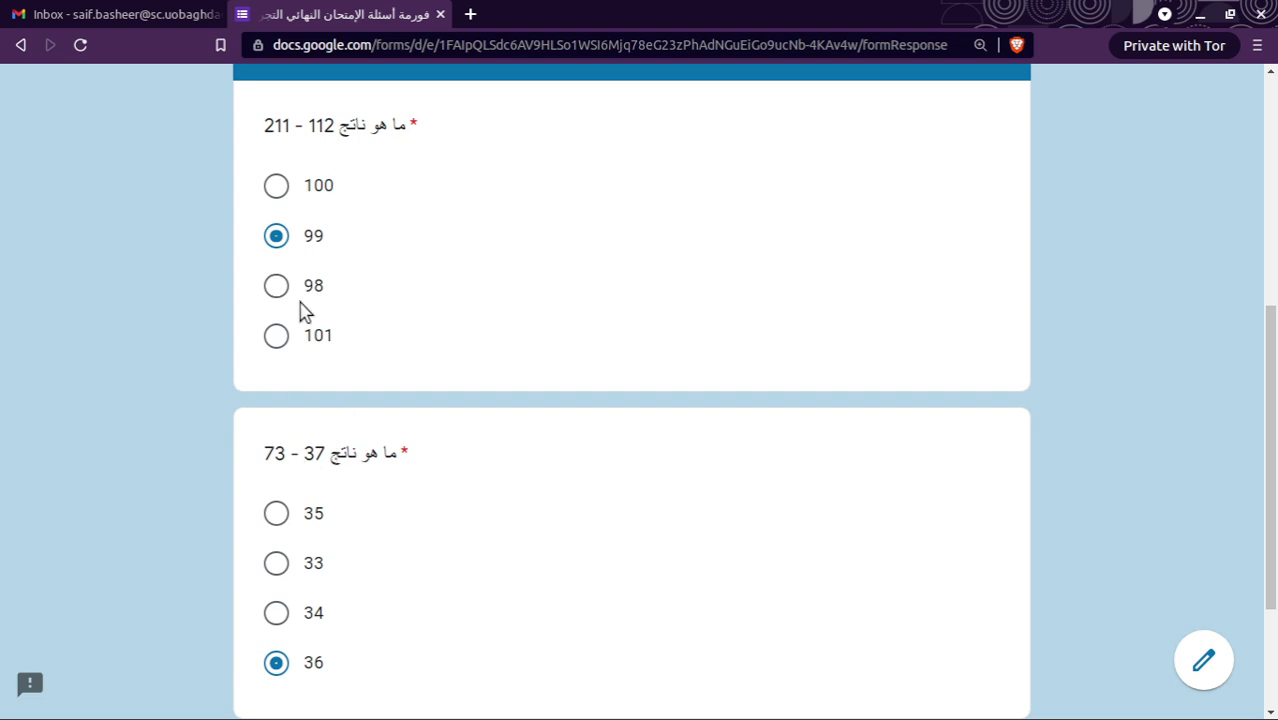
pyautogui.scroll(-2, 357, 448)
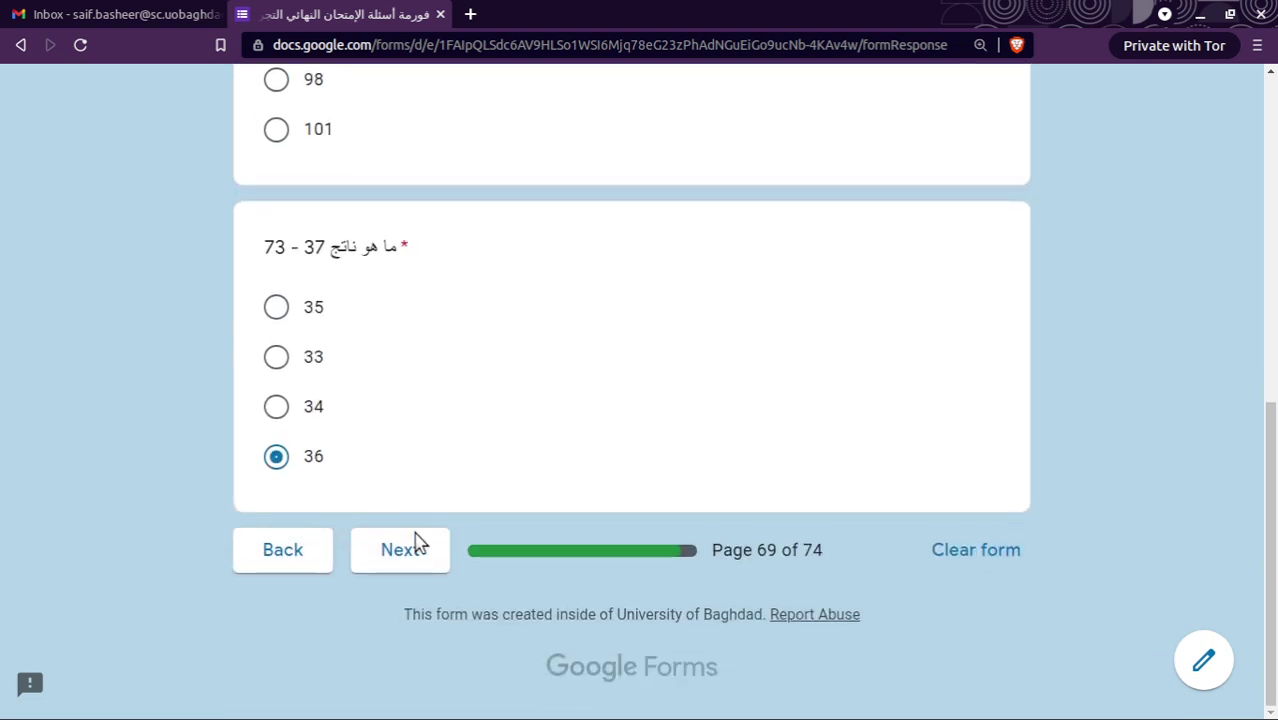
pyautogui.click(418, 555)
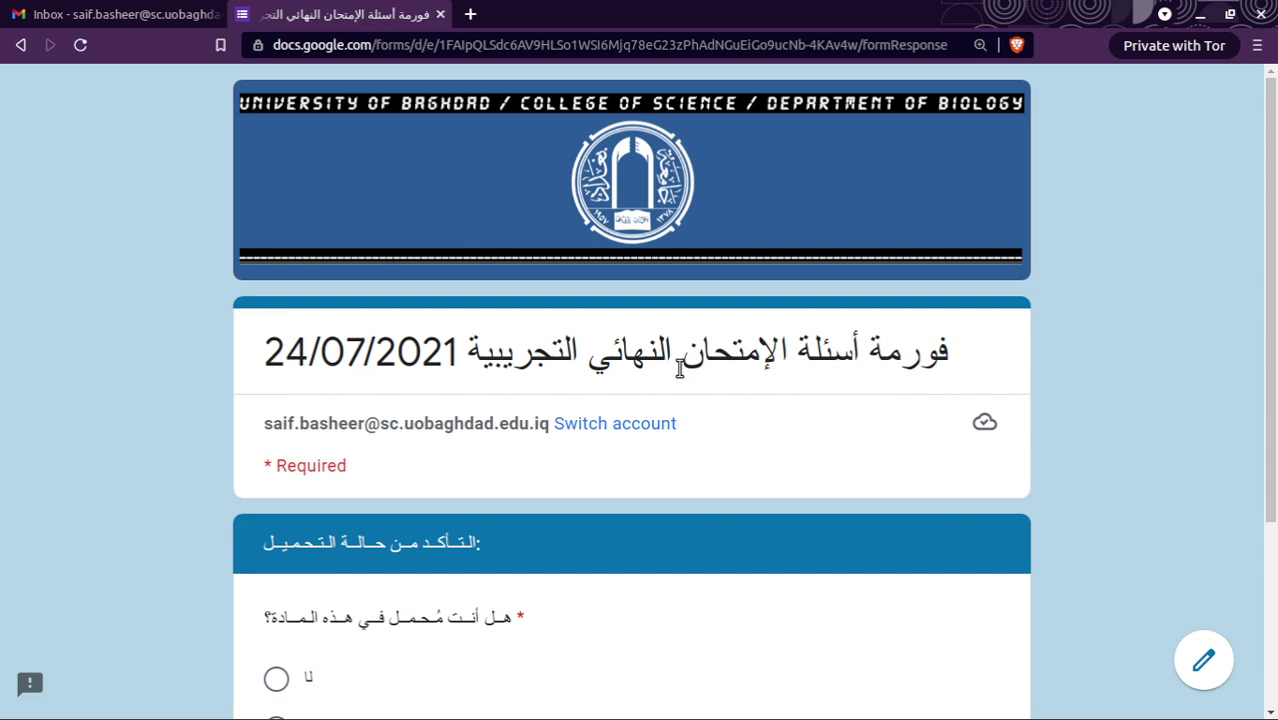
# Set the carry-over answer to لا, replacing an earlier نعم, and reach page 74.
pyautogui.scroll(-1, 540, 405)
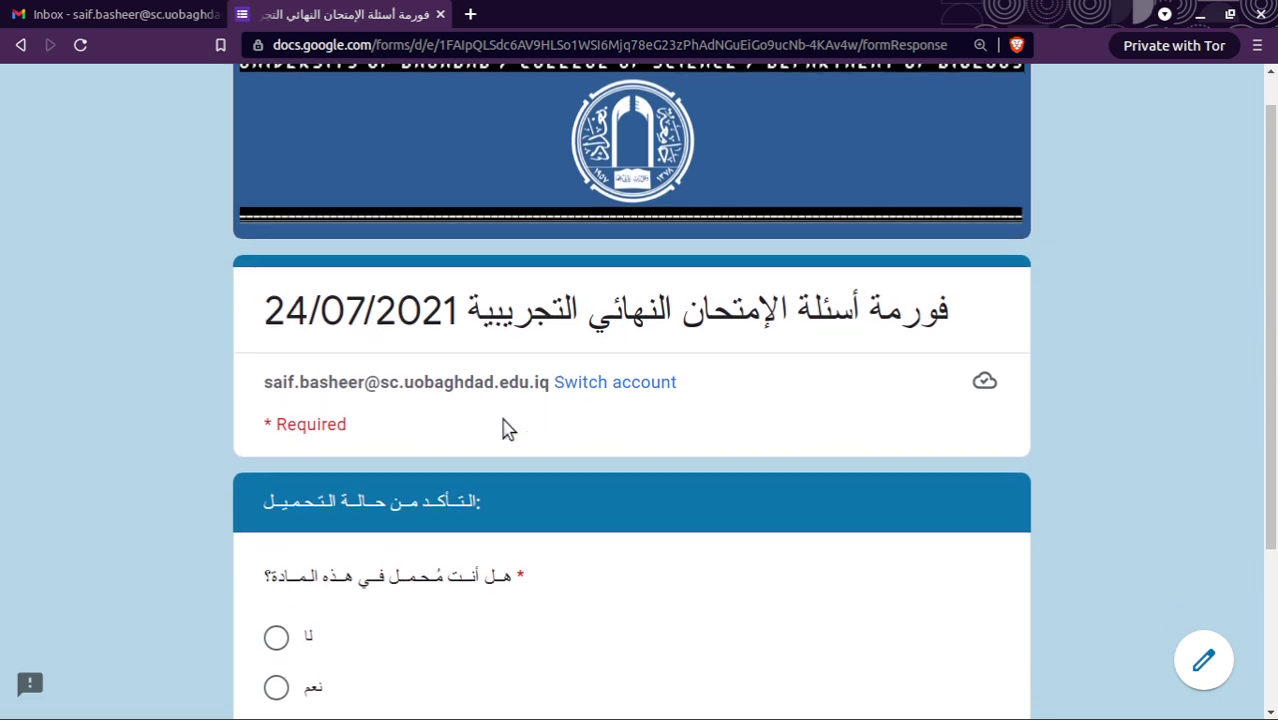
pyautogui.scroll(-4, 507, 428)
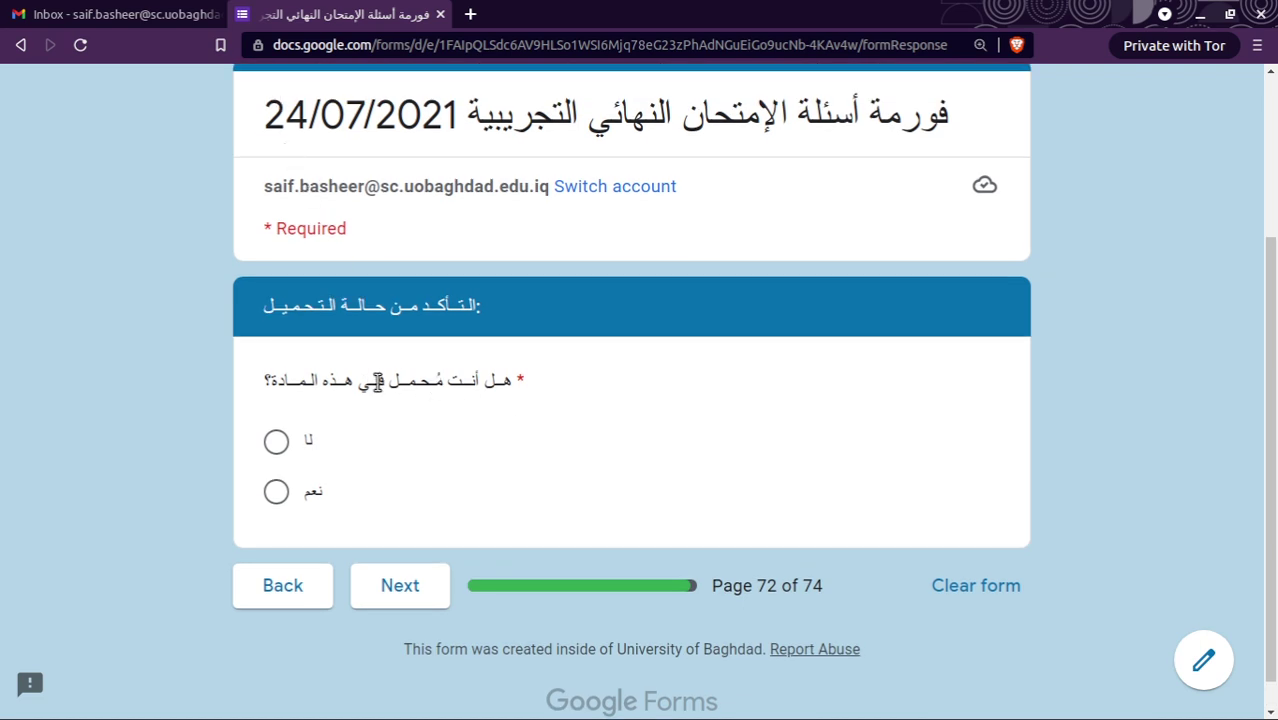
pyautogui.click(275, 491)
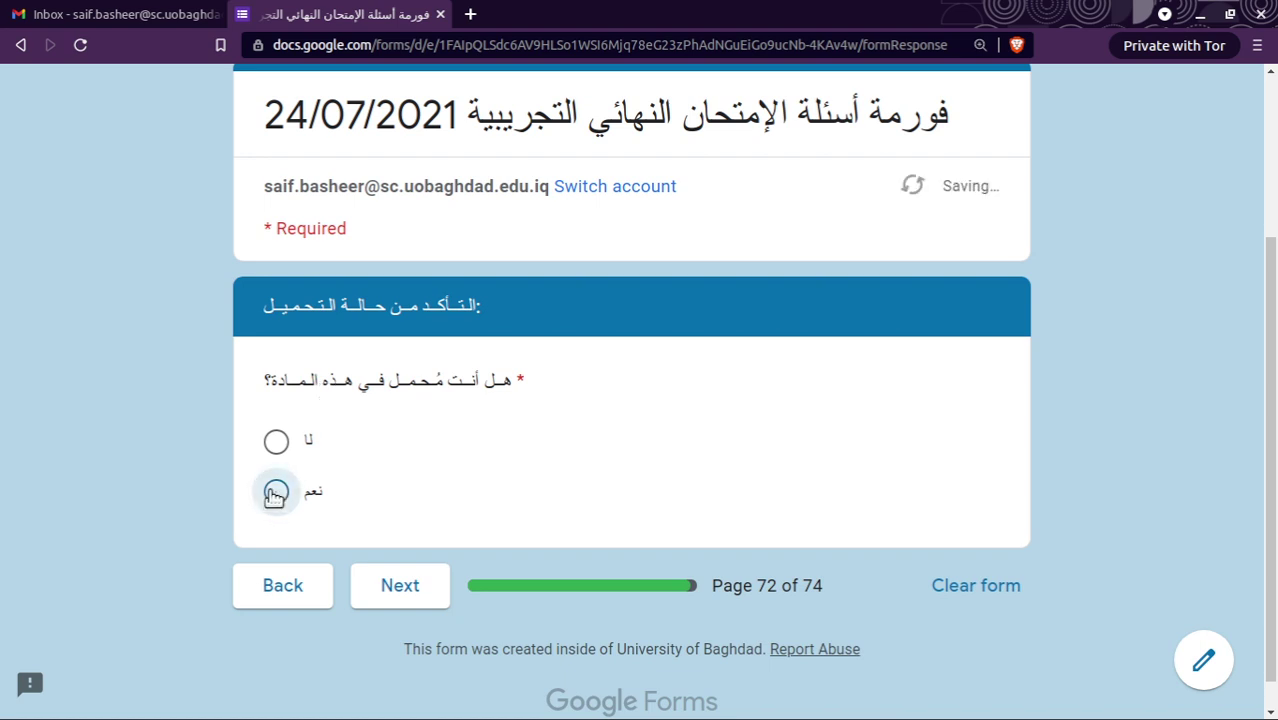
pyautogui.click(408, 590)
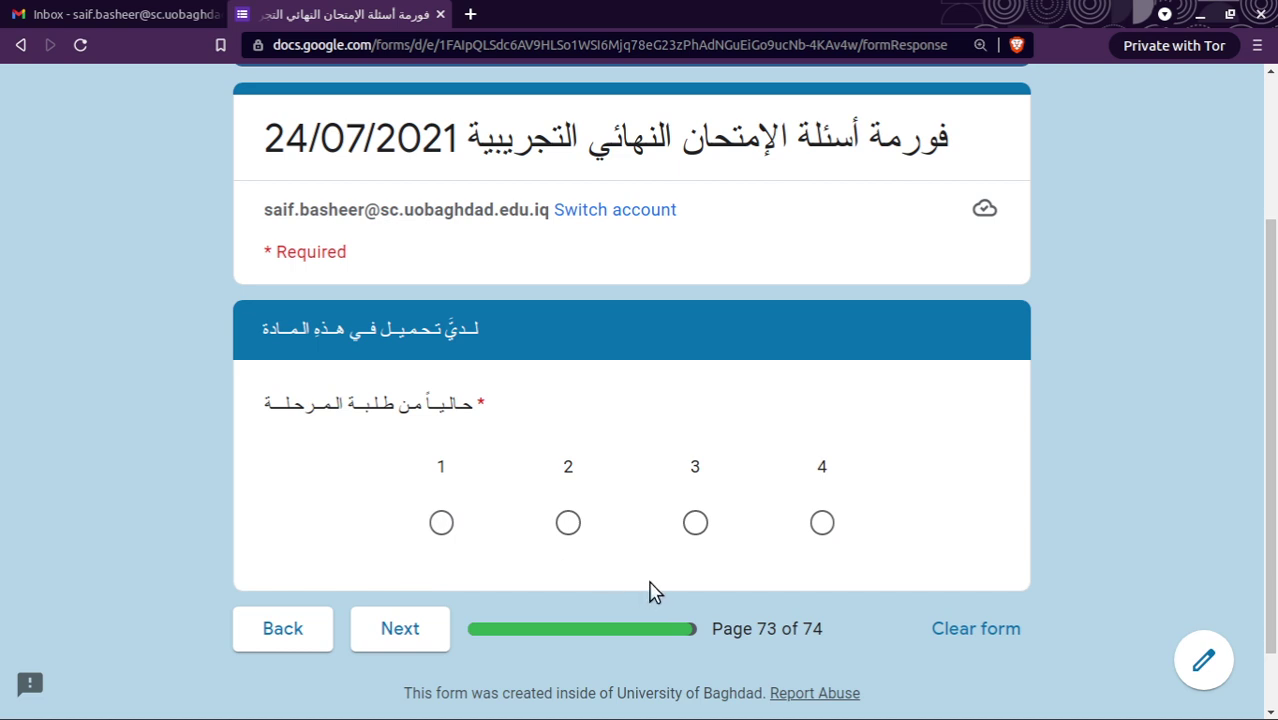
pyautogui.click(695, 522)
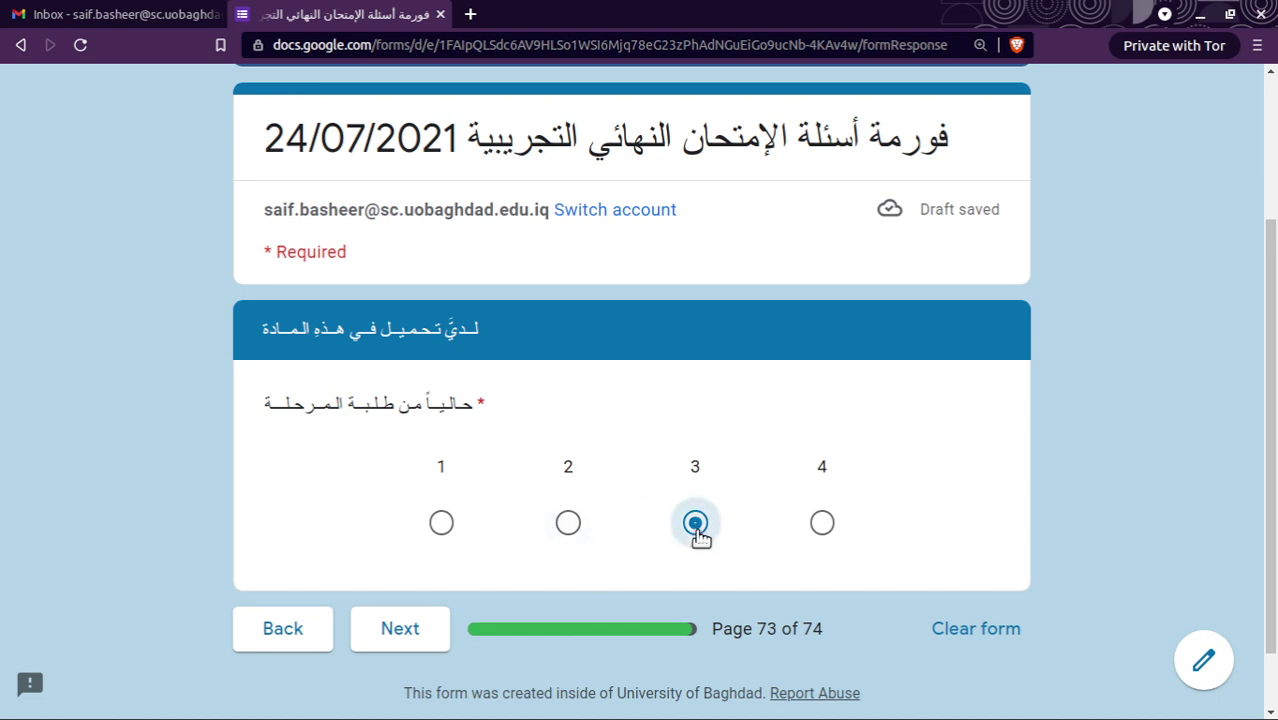
pyautogui.click(272, 636)
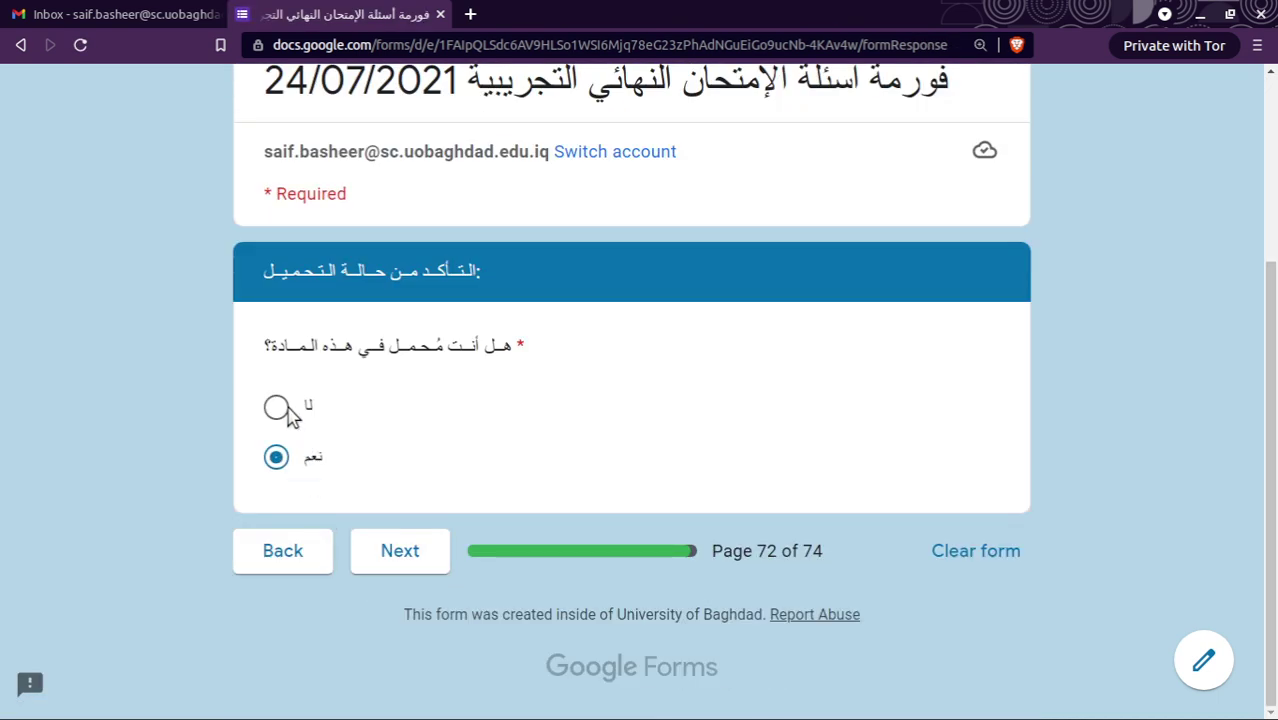
pyautogui.click(277, 408)
pyautogui.click(418, 562)
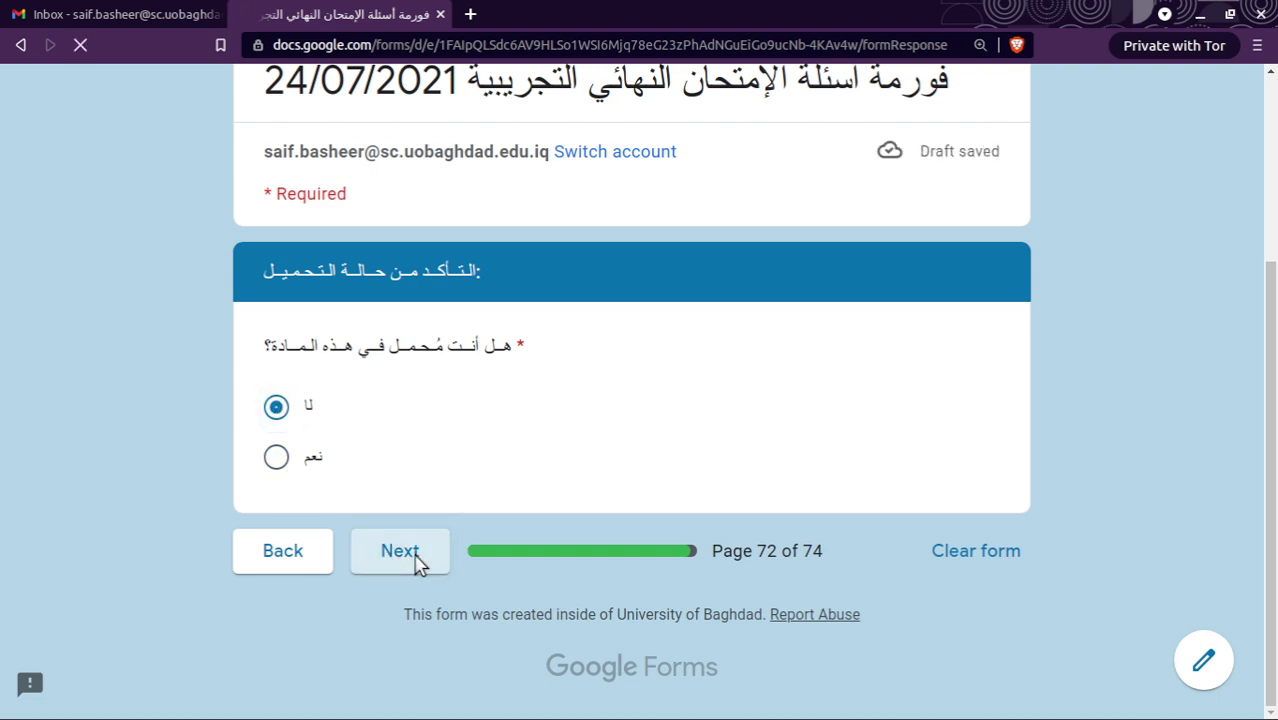
pyautogui.scroll(-3, 531, 571)
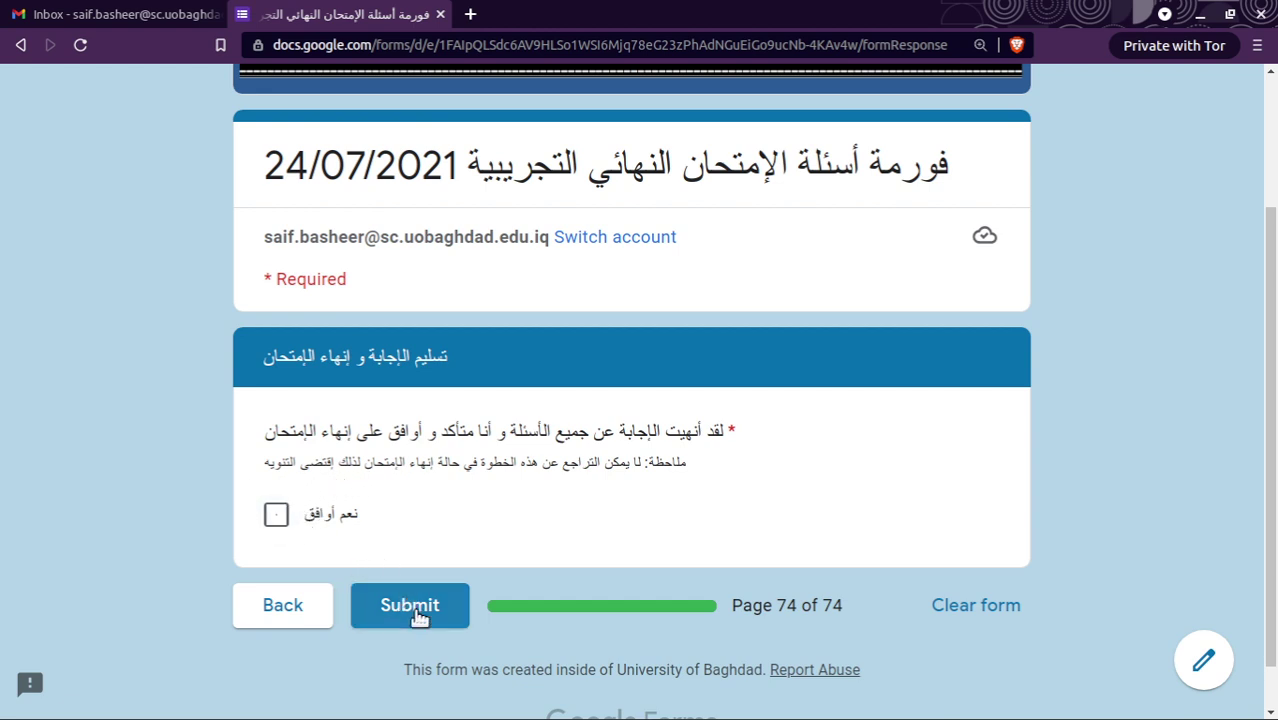
# Tick نعم أوافق on the final statement and submit the exam.
pyautogui.click(276, 514)
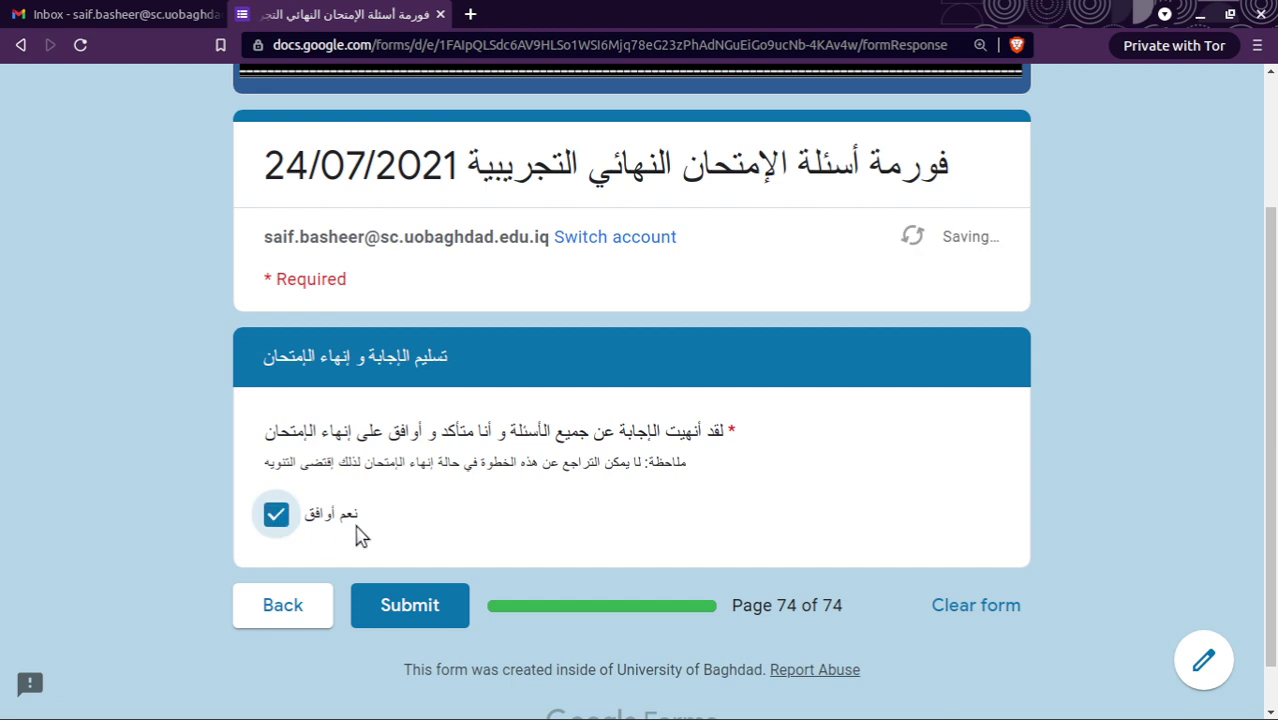
pyautogui.click(423, 607)
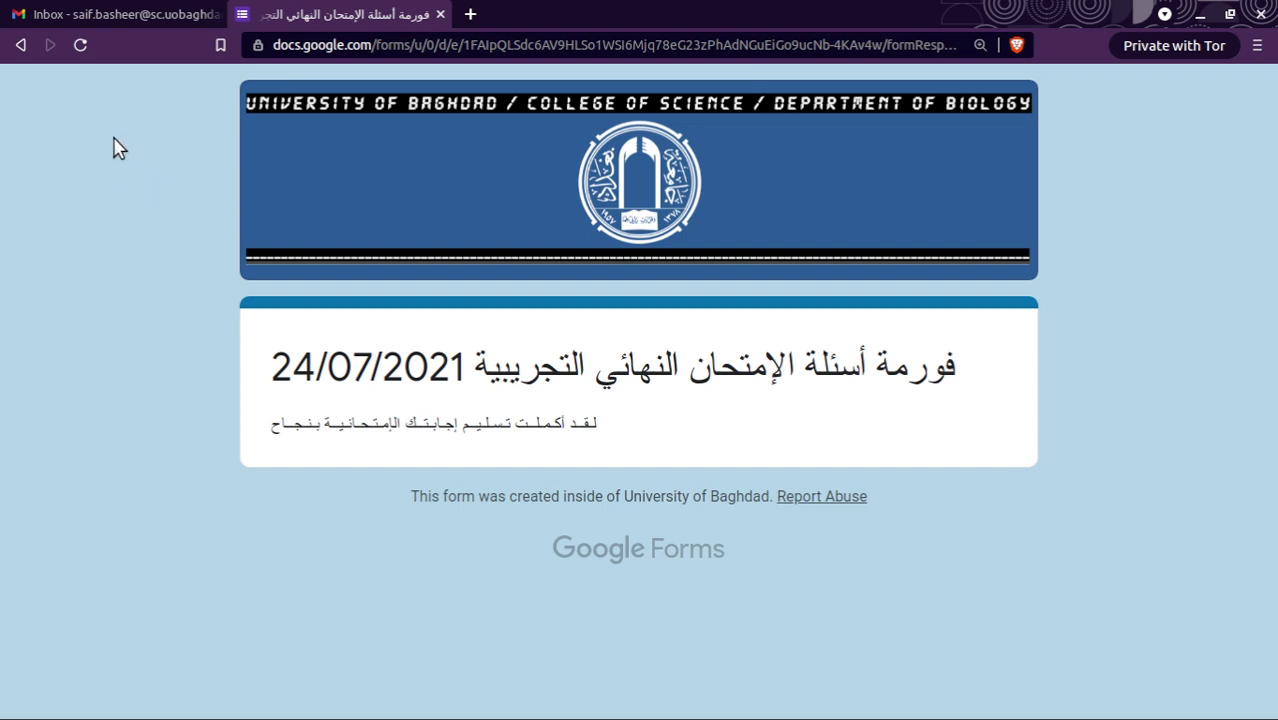
# Return to a fresh copy of the form and choose مسائي as the study type.
pyautogui.click(17, 50)
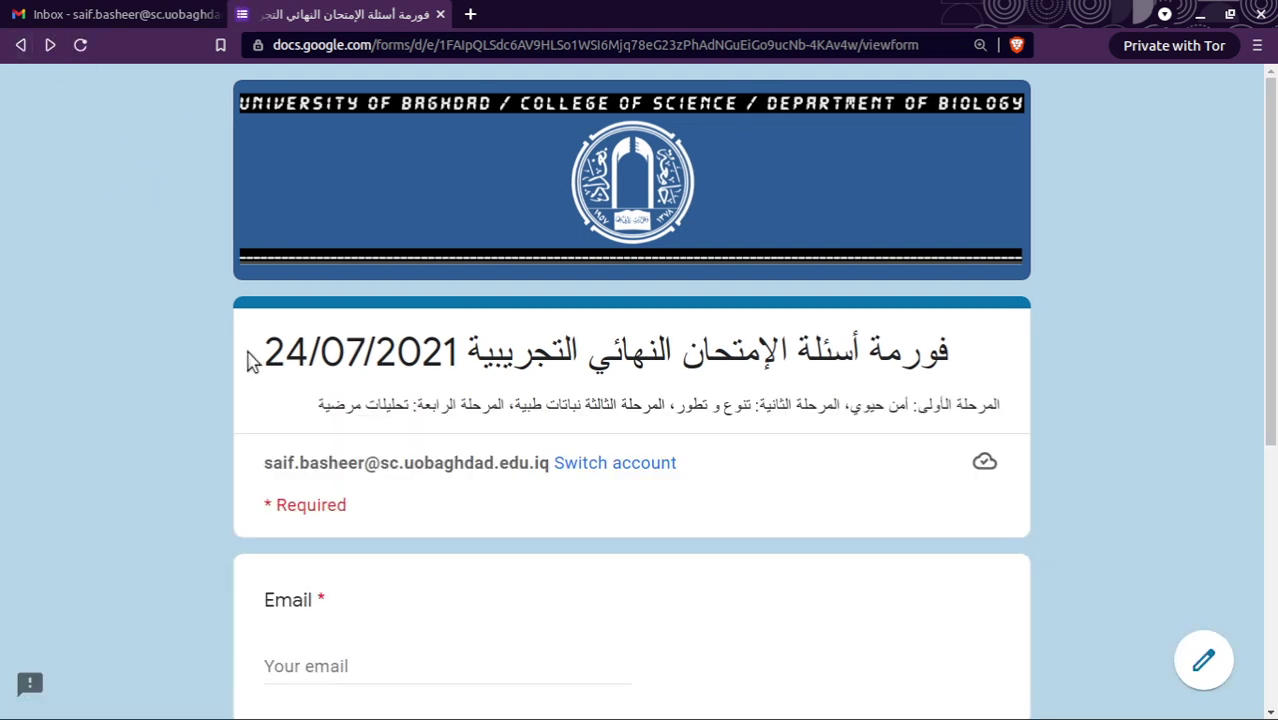
pyautogui.scroll(-3, 250, 362)
pyautogui.scroll(-2, 251, 362)
pyautogui.scroll(-5, 312, 548)
pyautogui.scroll(5, 251, 345)
pyautogui.scroll(-3, 251, 345)
pyautogui.scroll(-2, 253, 345)
pyautogui.scroll(4, 253, 345)
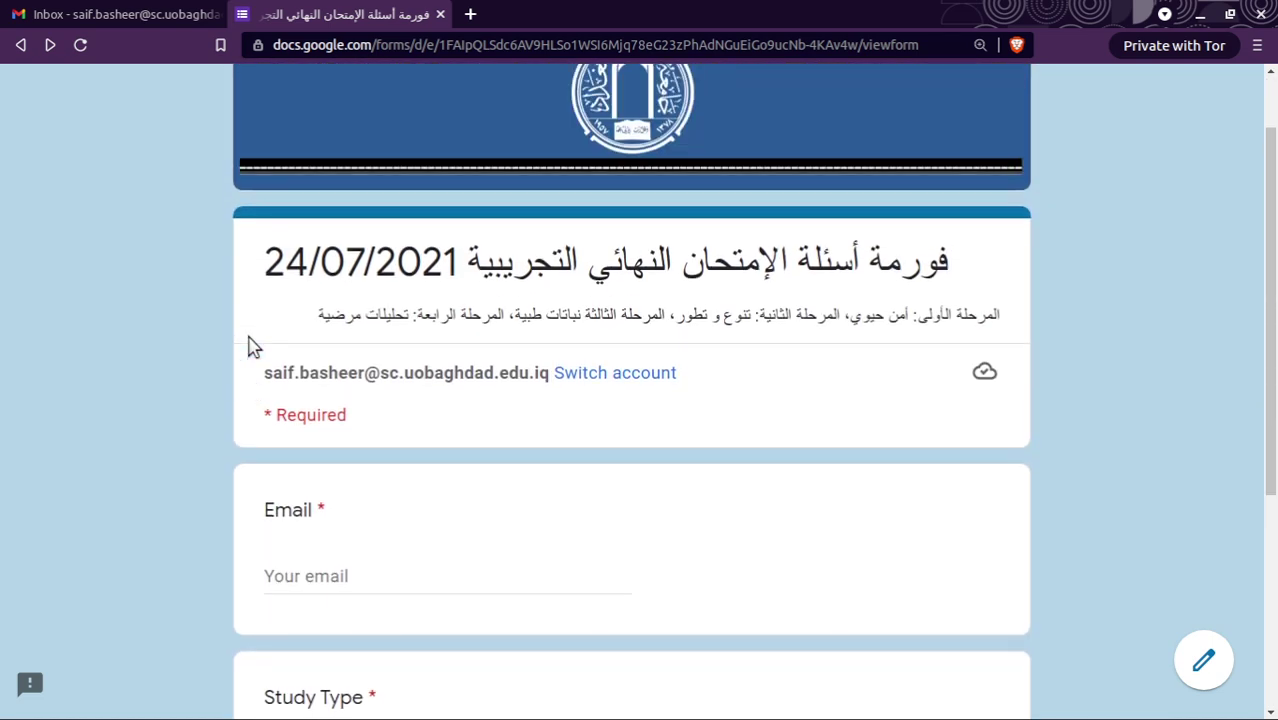
pyautogui.scroll(-3, 251, 345)
pyautogui.click(292, 574)
# Fill in the student's e-mail address and continue to the Evening Study Exam page.
pyautogui.click(290, 650)
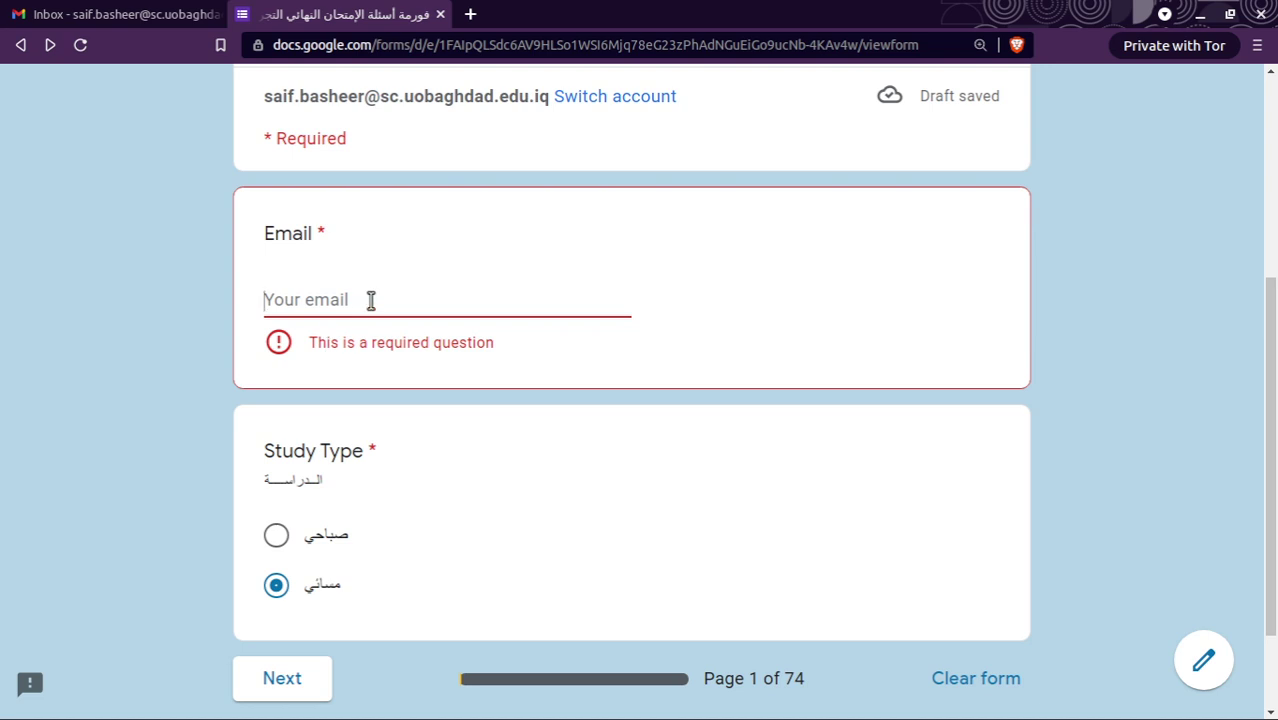
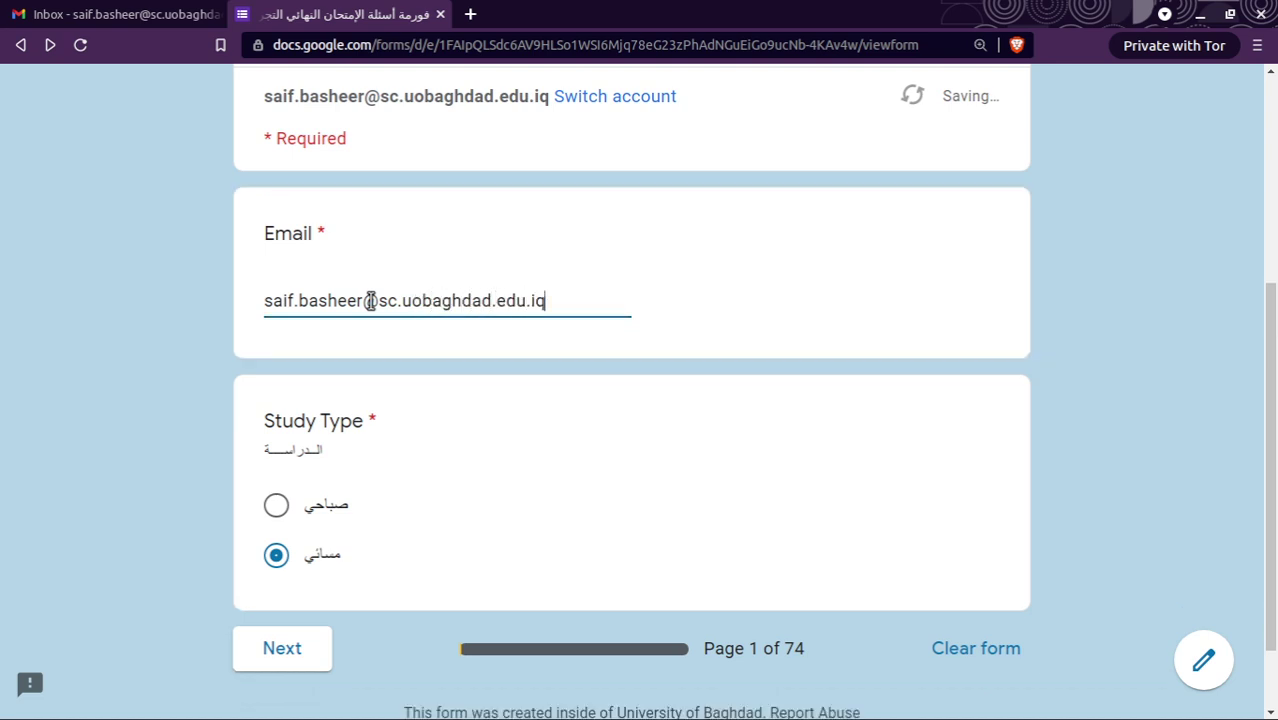
pyautogui.click(285, 650)
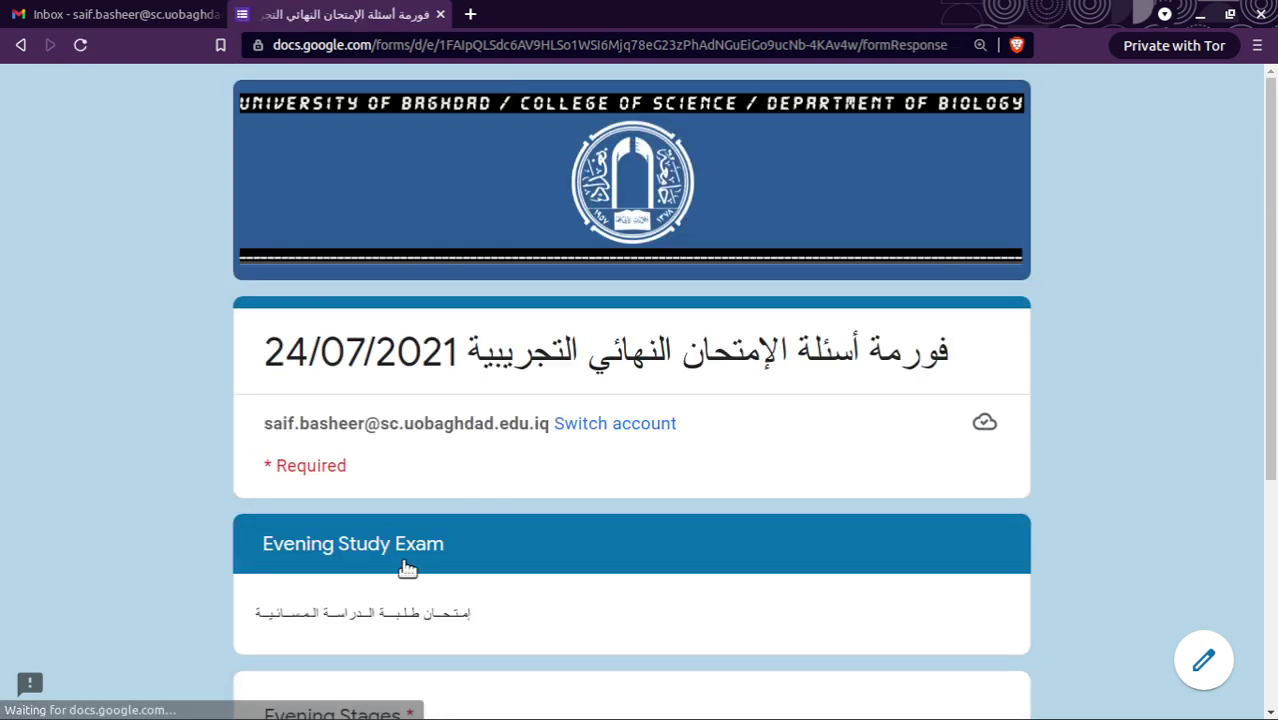
# Choose تحليلات مرضية as the evening subject and continue.
pyautogui.scroll(-5, 403, 565)
pyautogui.click(448, 460)
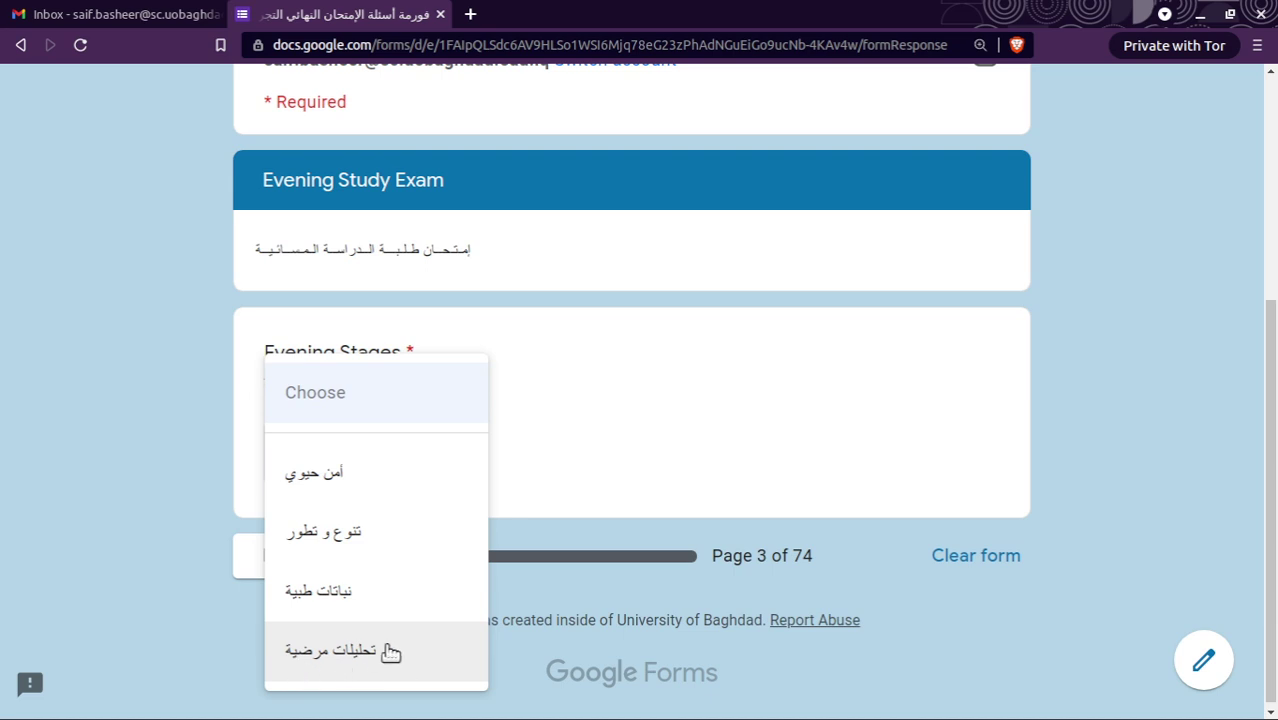
pyautogui.click(352, 656)
pyautogui.click(403, 557)
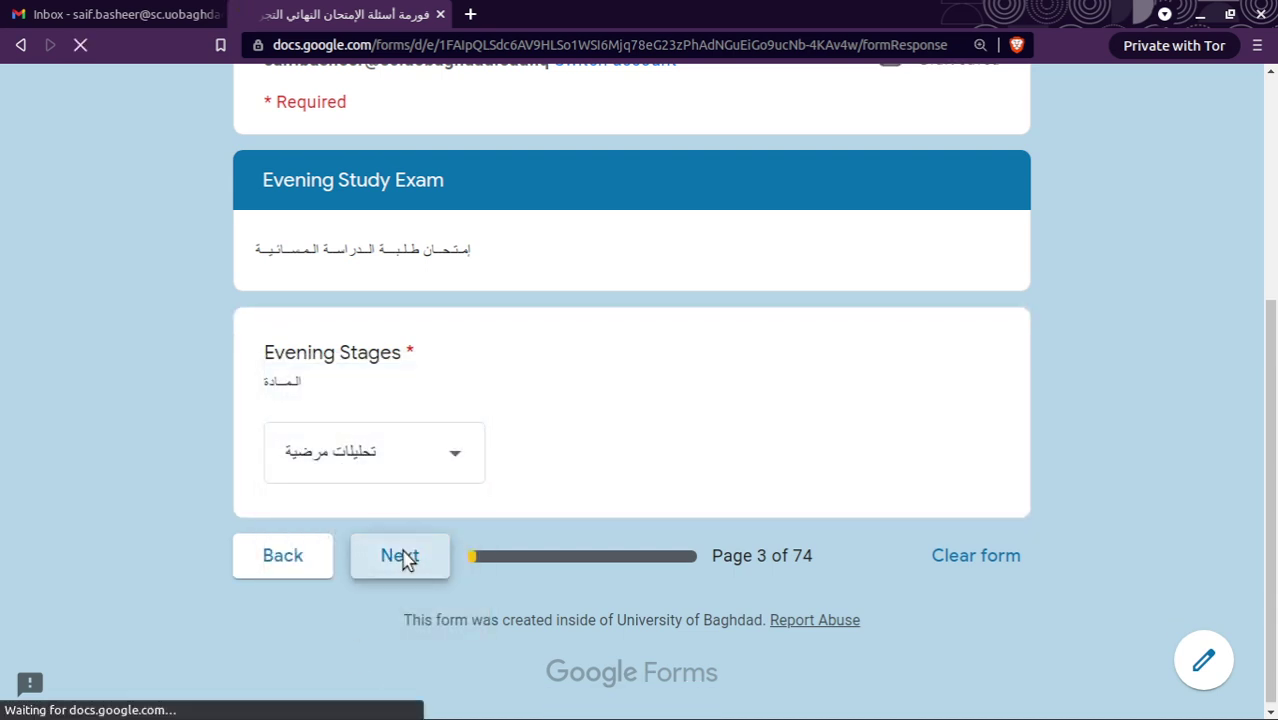
# Tick the fourth-stage evening option, choose class B, and continue.
pyautogui.scroll(-2, 403, 553)
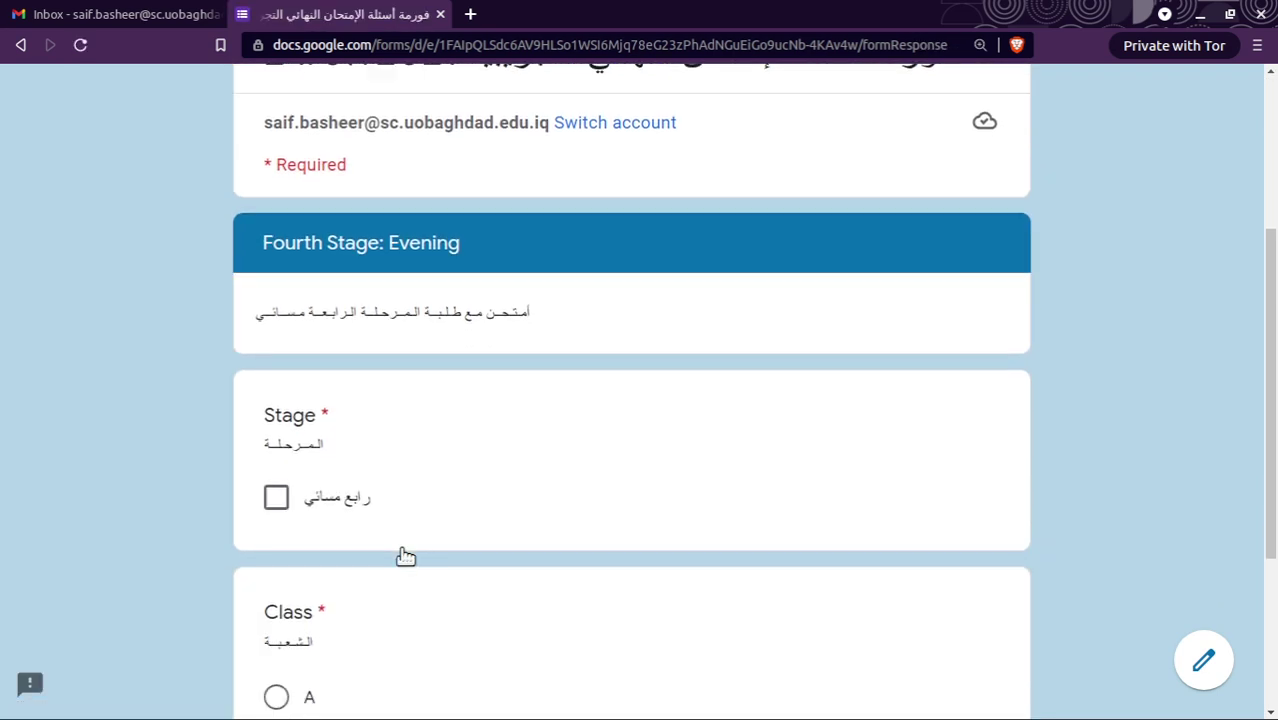
pyautogui.scroll(-2, 405, 557)
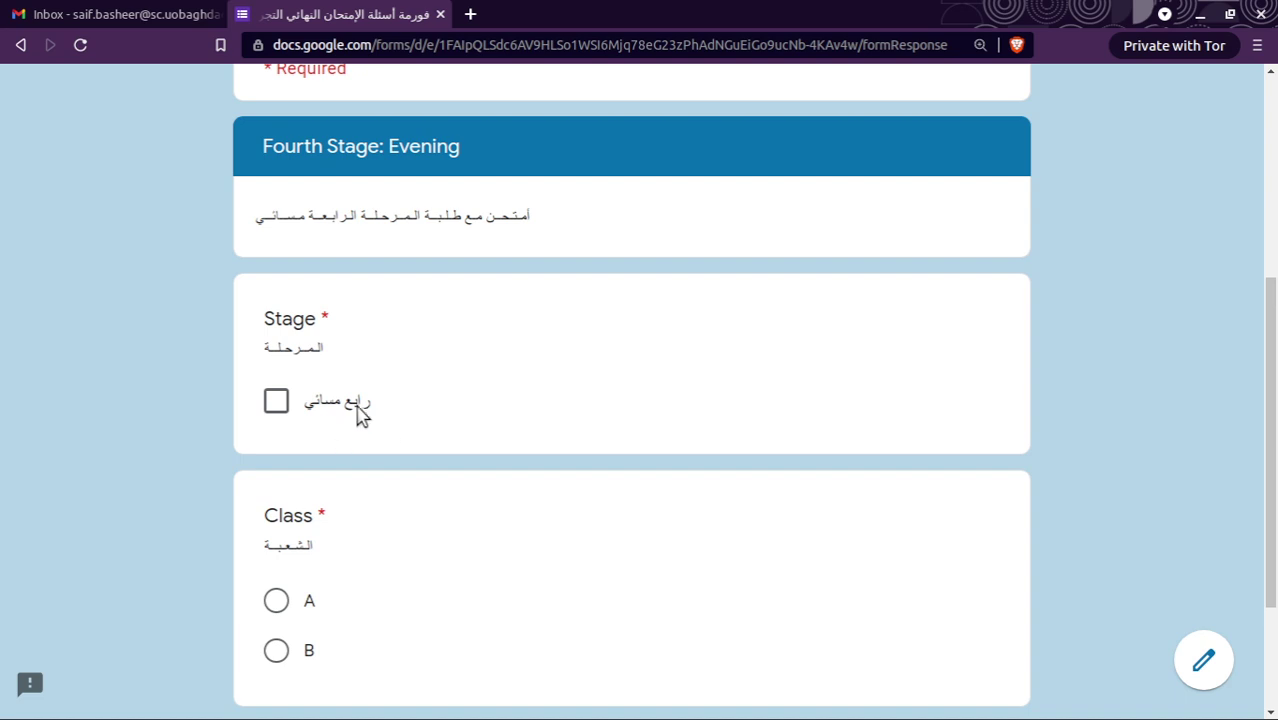
pyautogui.click(276, 401)
pyautogui.scroll(-1, 395, 571)
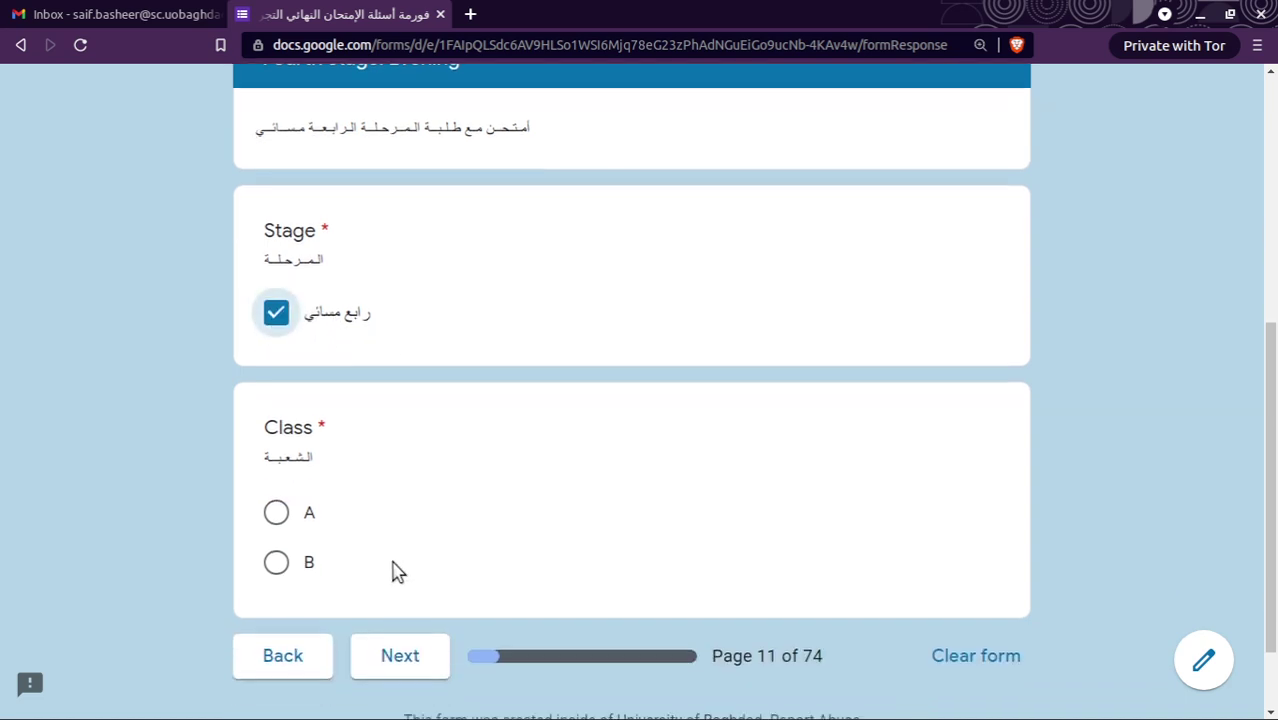
pyautogui.click(277, 565)
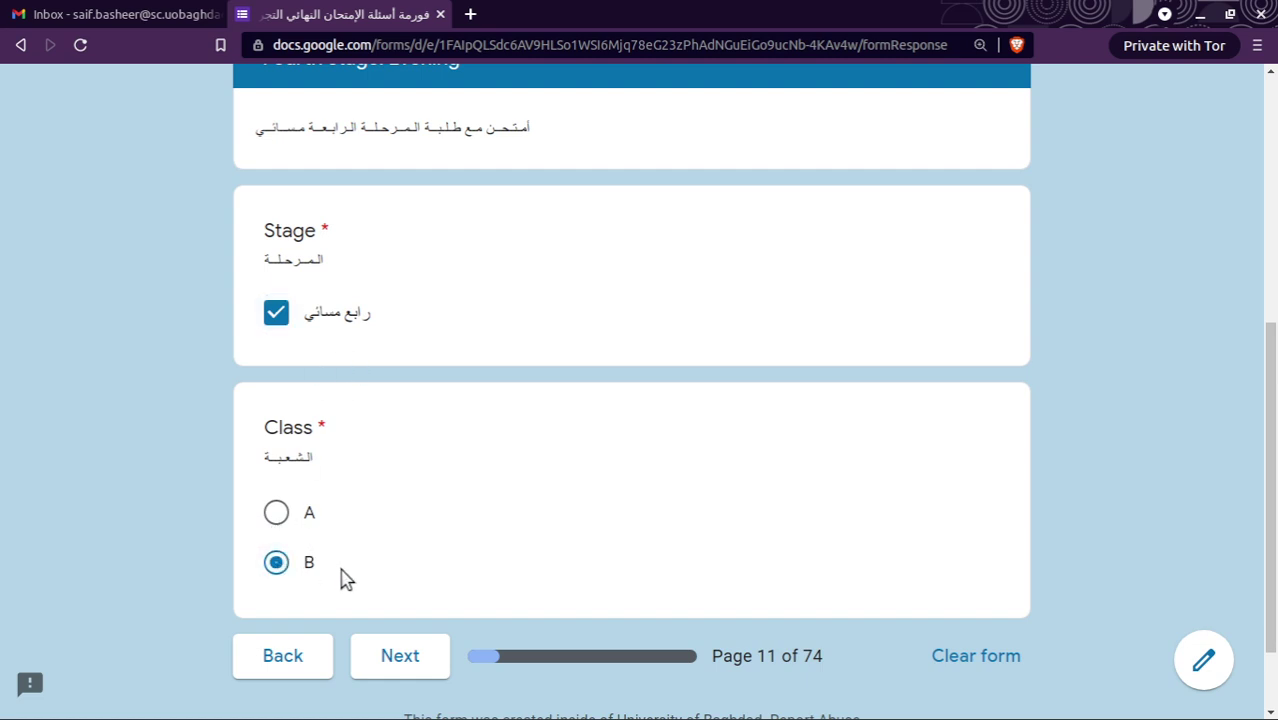
pyautogui.click(399, 657)
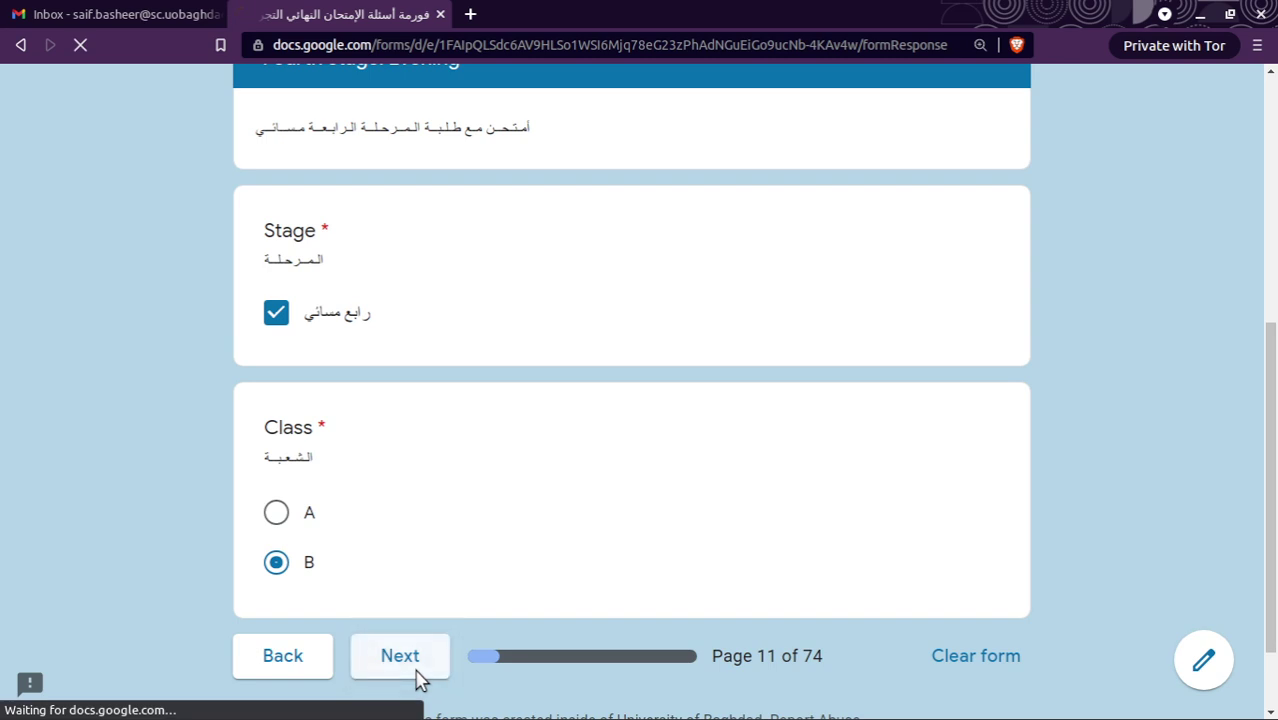
# Choose group B1 and continue to the Evening - Forth B1 page.
pyautogui.scroll(-1, 470, 565)
pyautogui.scroll(-3, 470, 565)
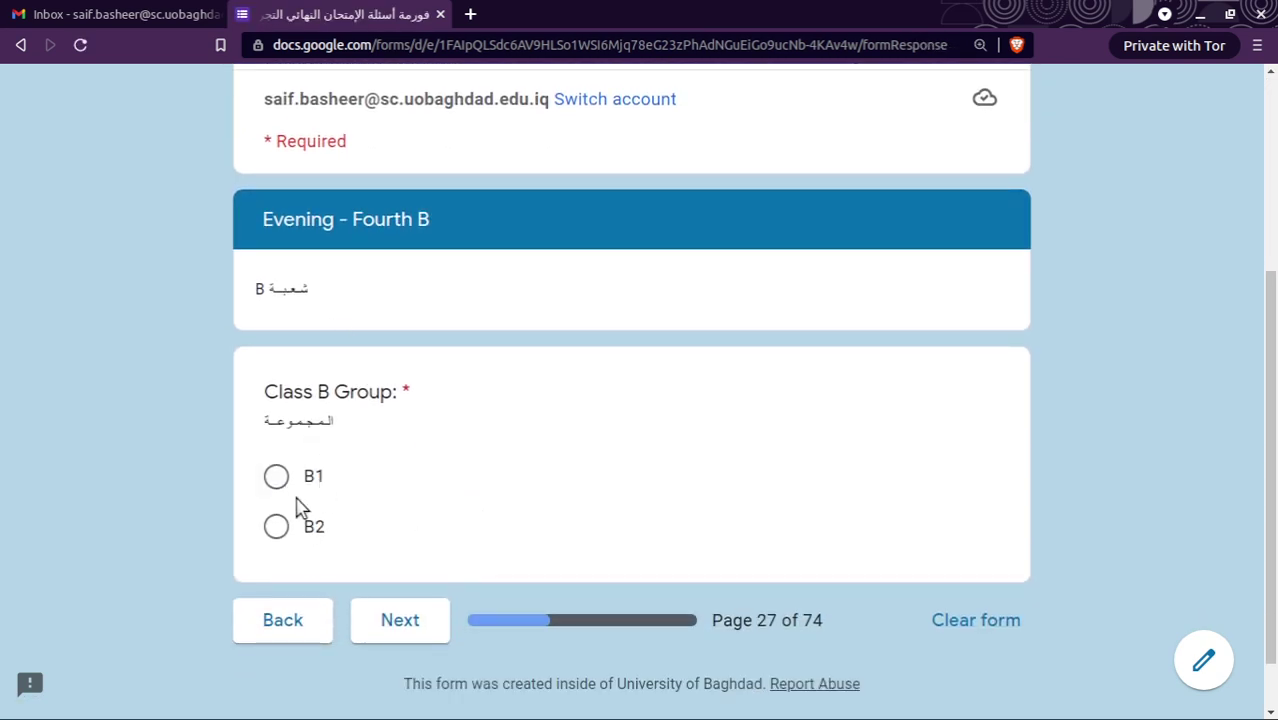
pyautogui.click(275, 476)
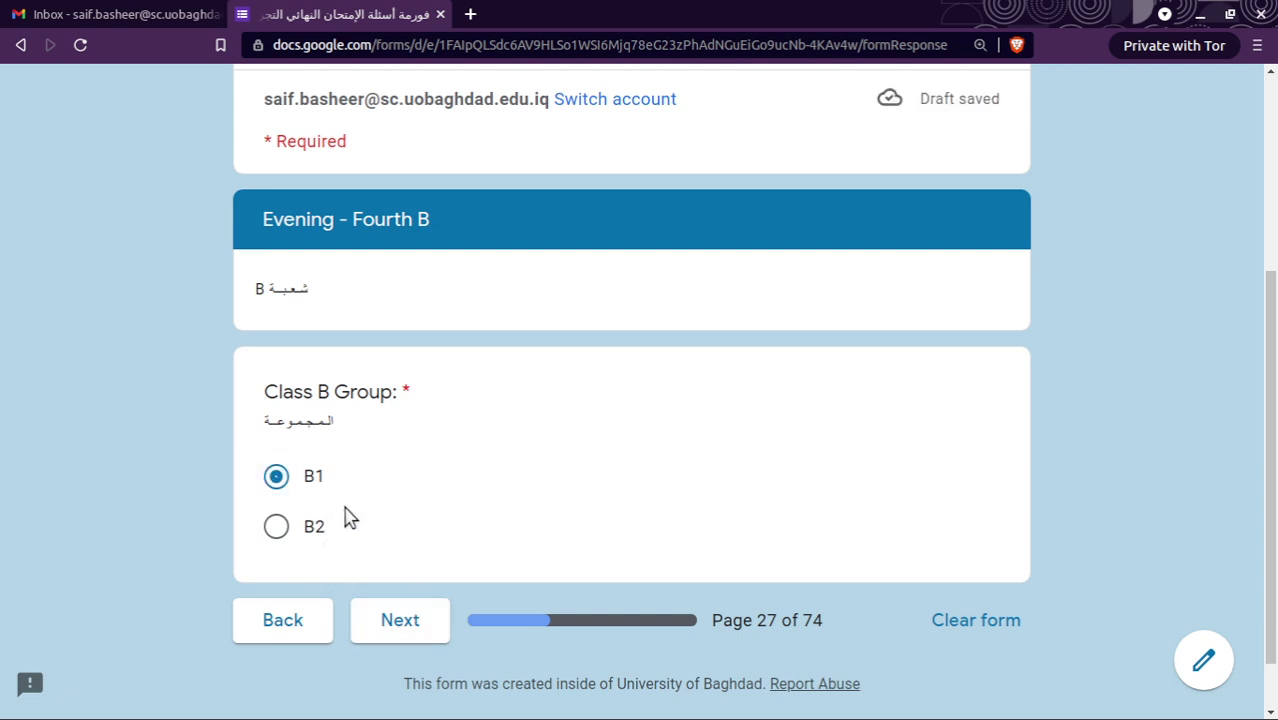
pyautogui.click(425, 627)
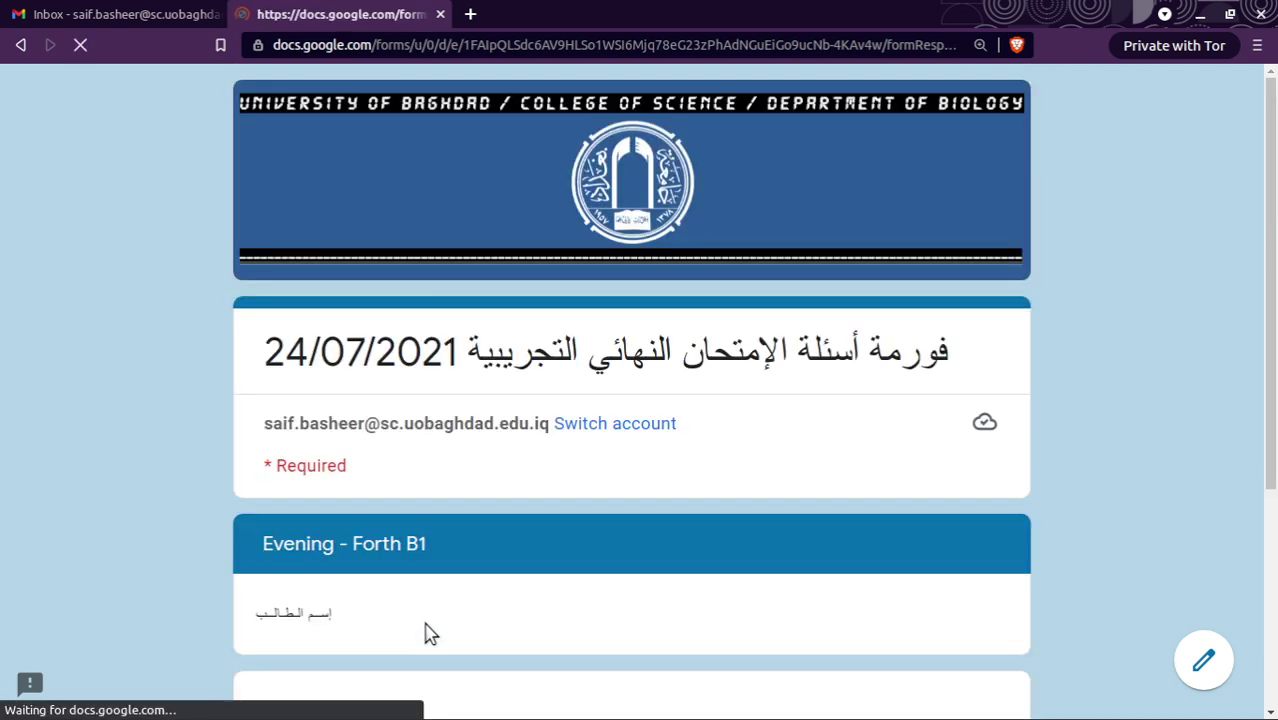
# Pick the third student name in the Full Name list and continue to the exam questions.
pyautogui.scroll(-3, 445, 526)
pyautogui.scroll(-2, 475, 512)
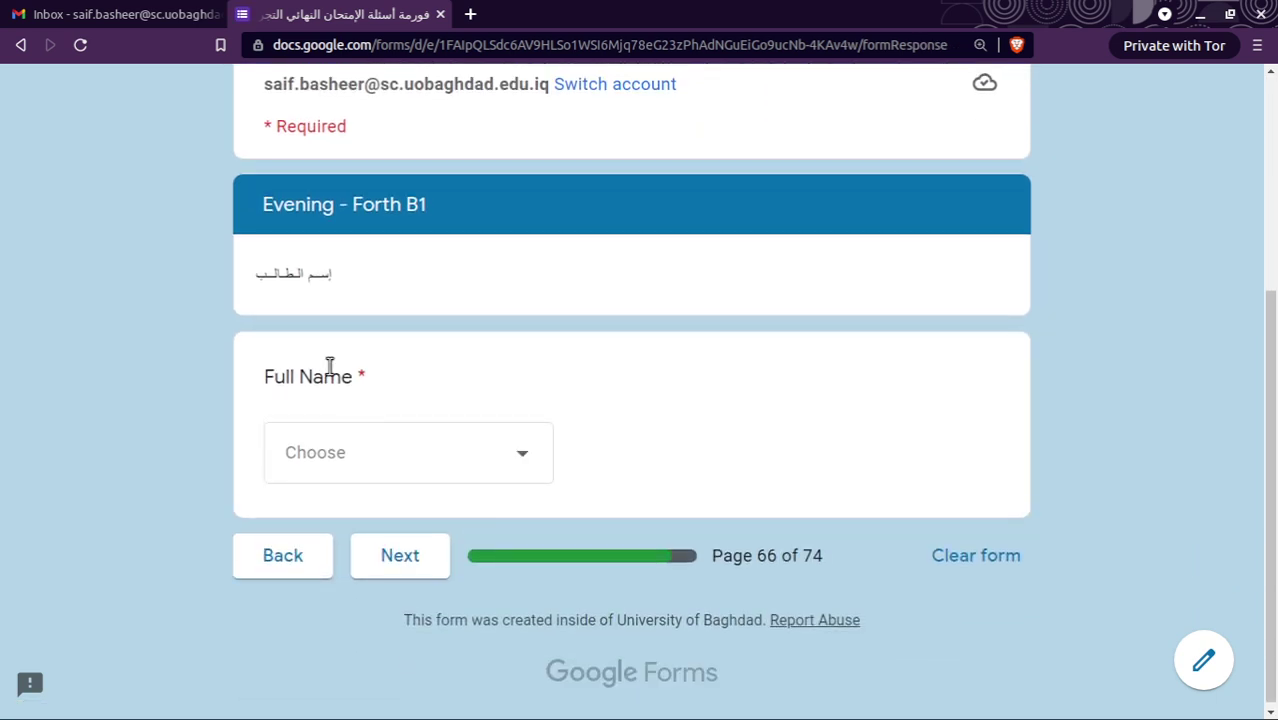
pyautogui.click(516, 456)
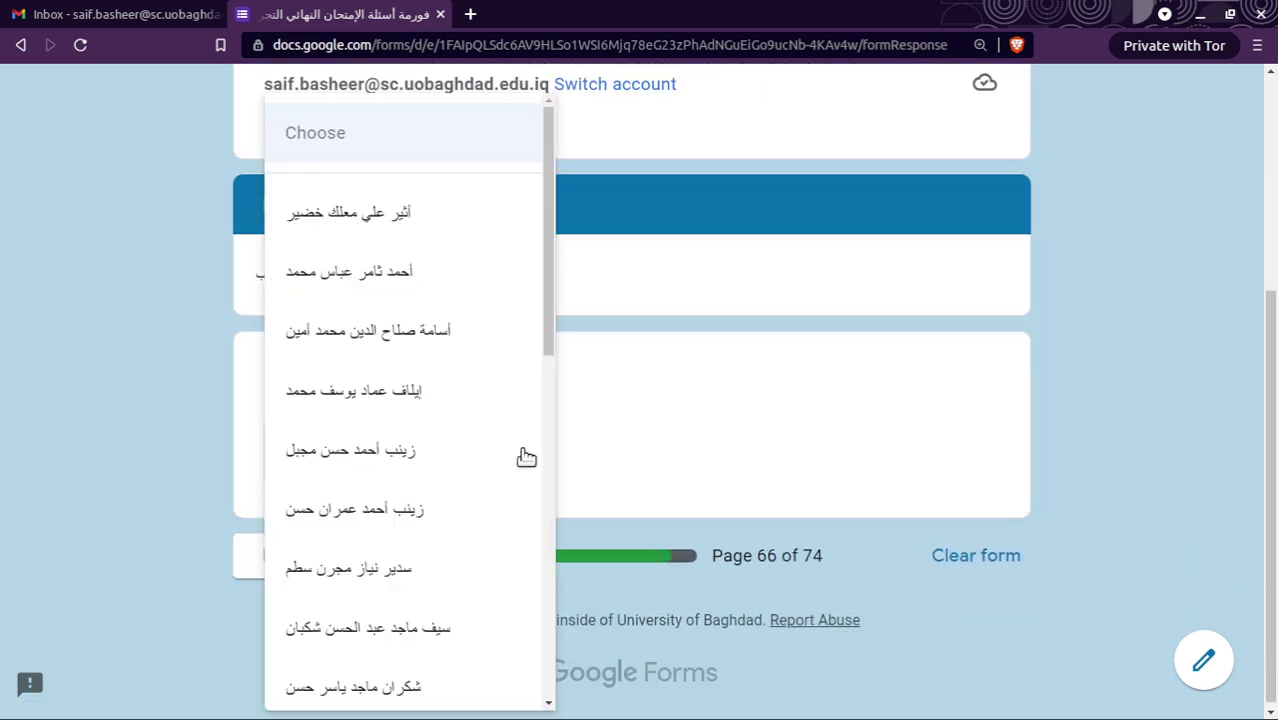
pyautogui.click(693, 334)
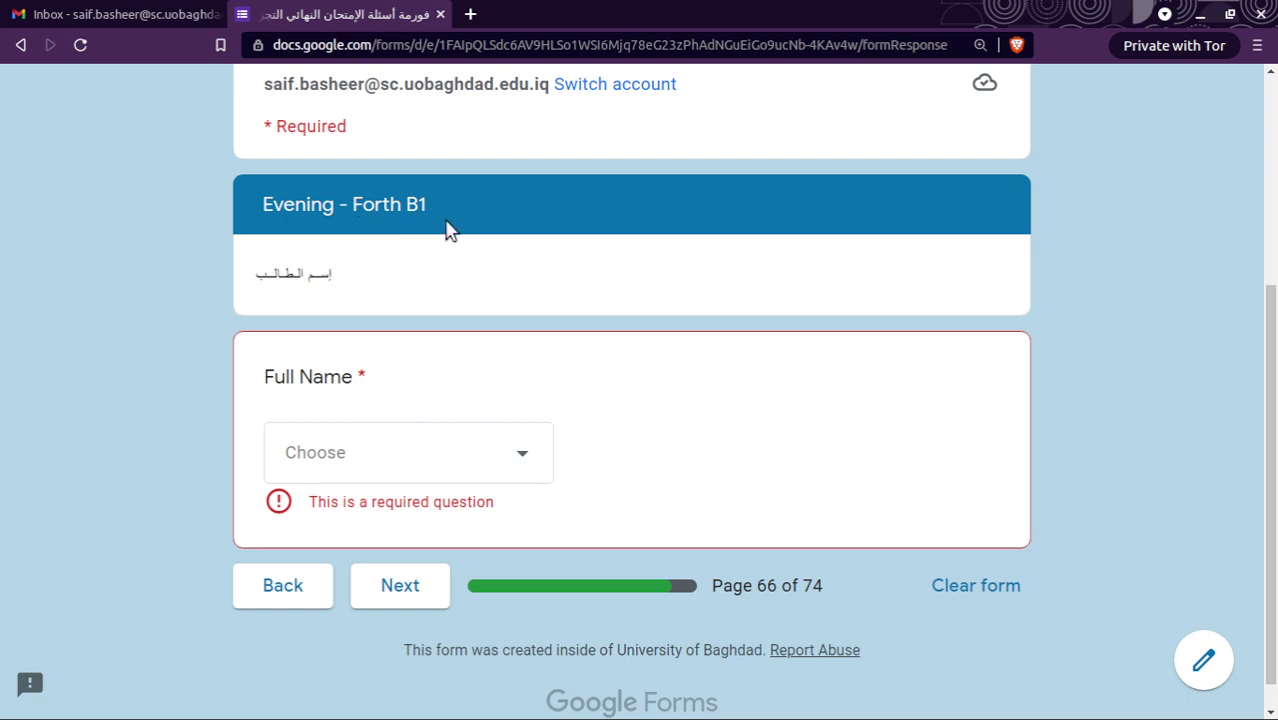
pyautogui.click(545, 455)
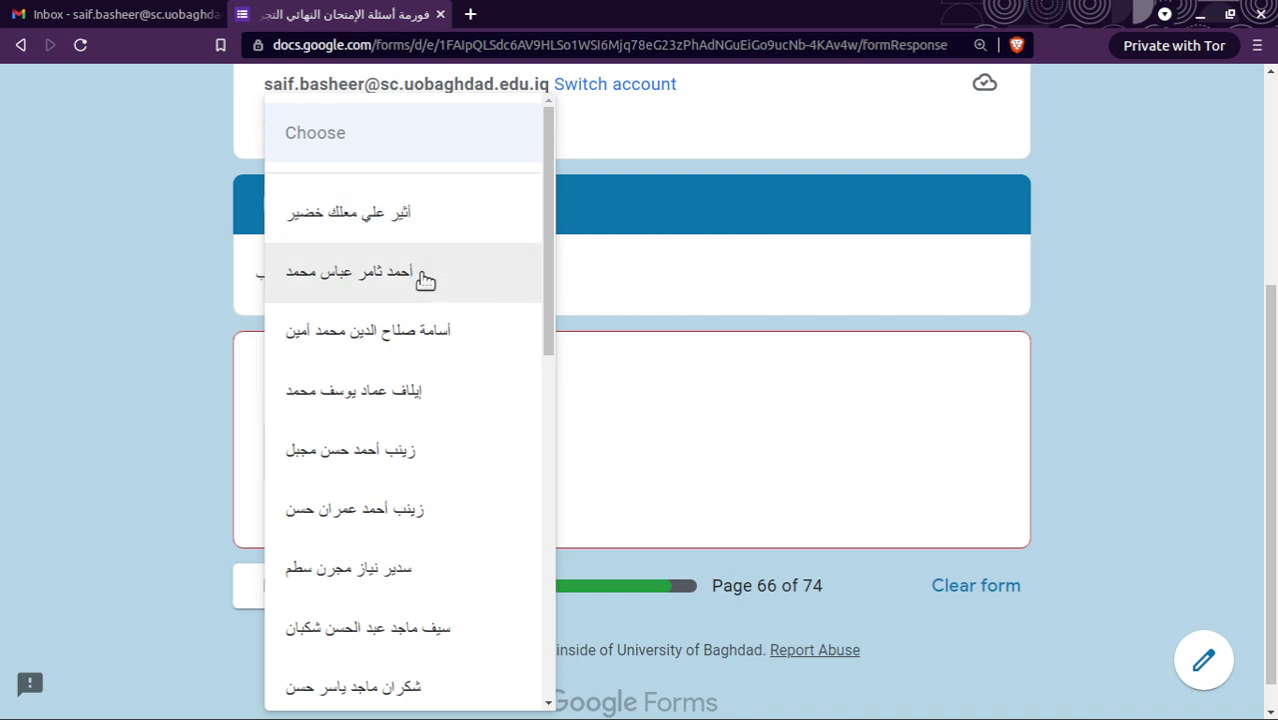
pyautogui.click(443, 343)
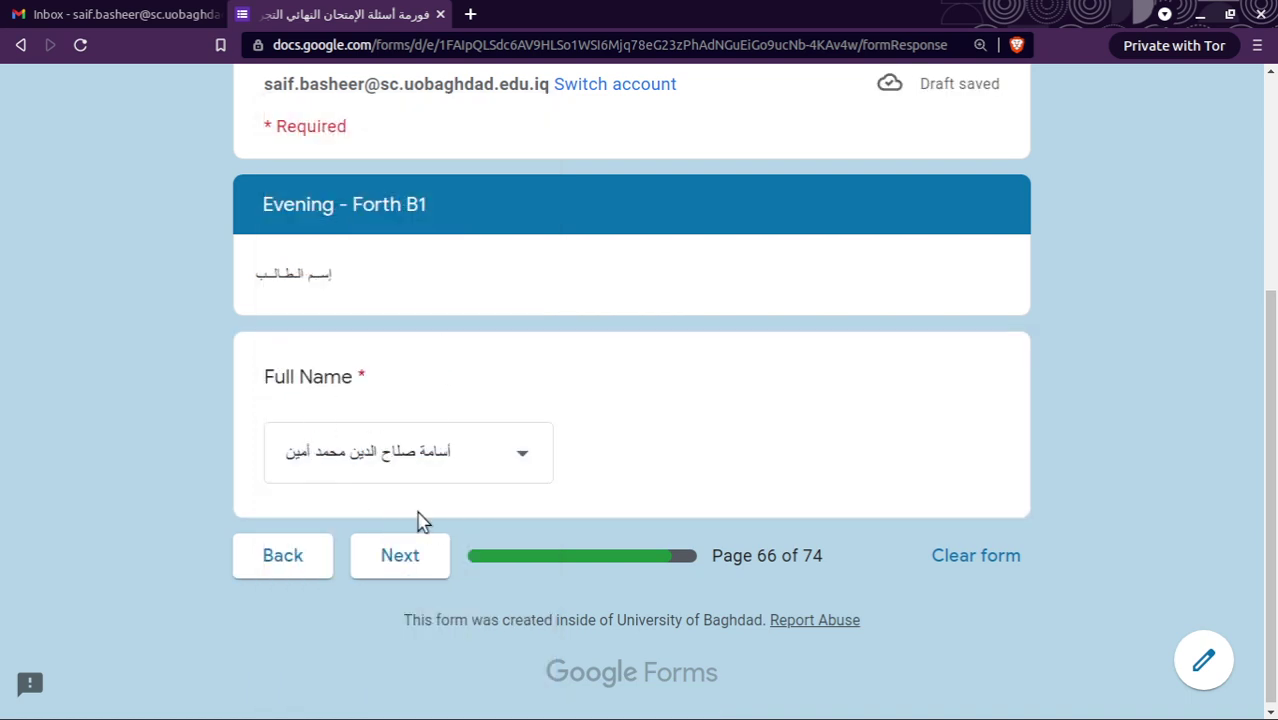
pyautogui.scroll(2, 428, 449)
pyautogui.scroll(-1, 425, 451)
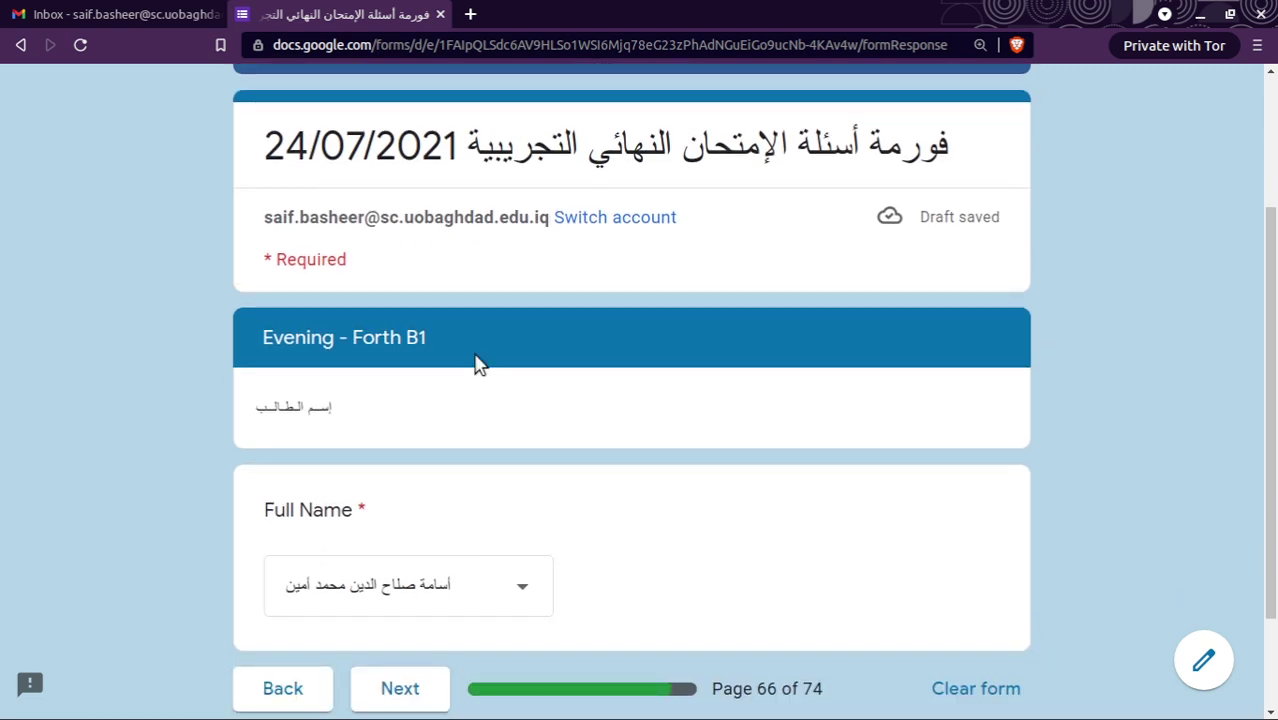
pyautogui.scroll(-1, 476, 364)
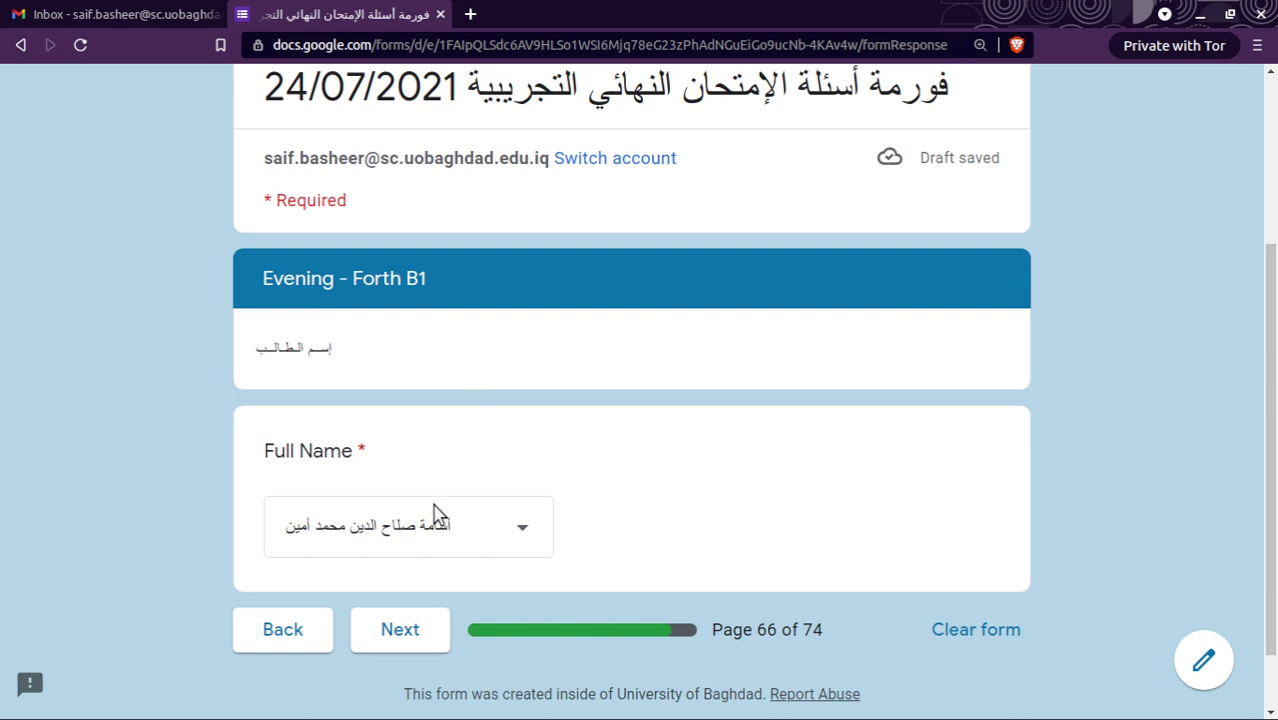
pyautogui.scroll(1, 478, 452)
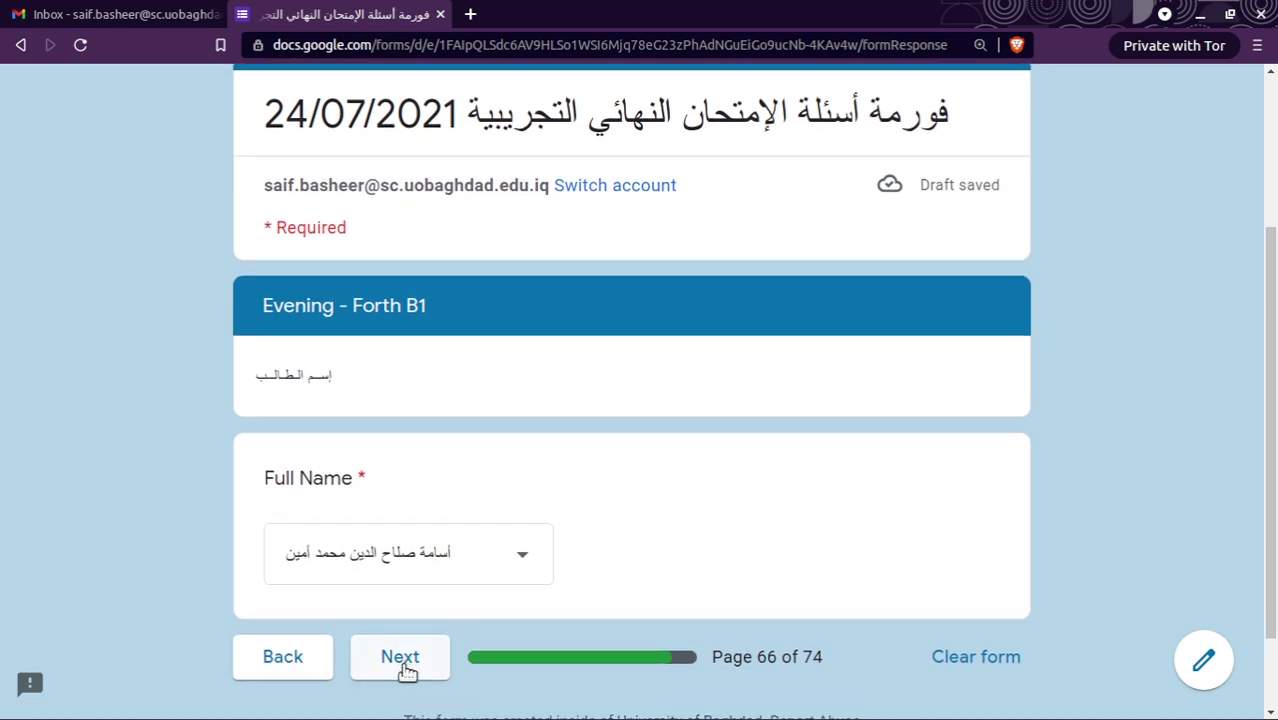
pyautogui.click(408, 668)
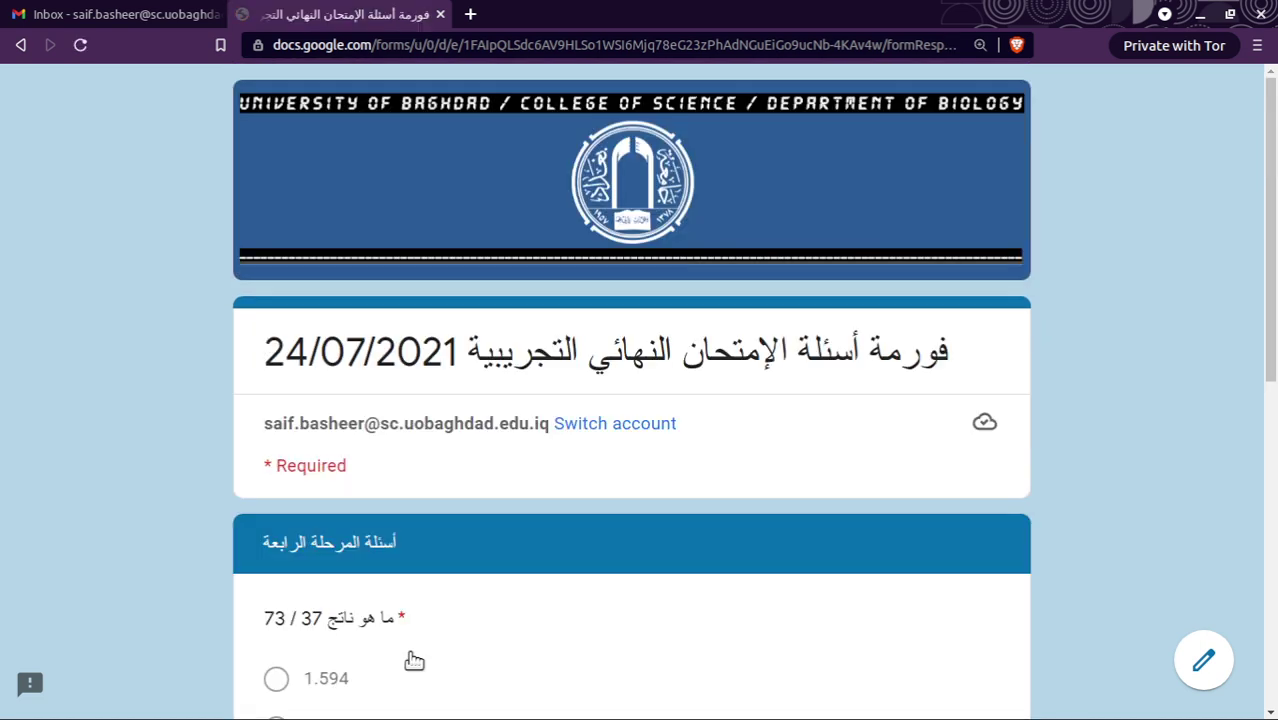
# Answer 1.549 for 73 / 37 and 1.388 for 211 / 112, then continue.
pyautogui.scroll(-4, 437, 580)
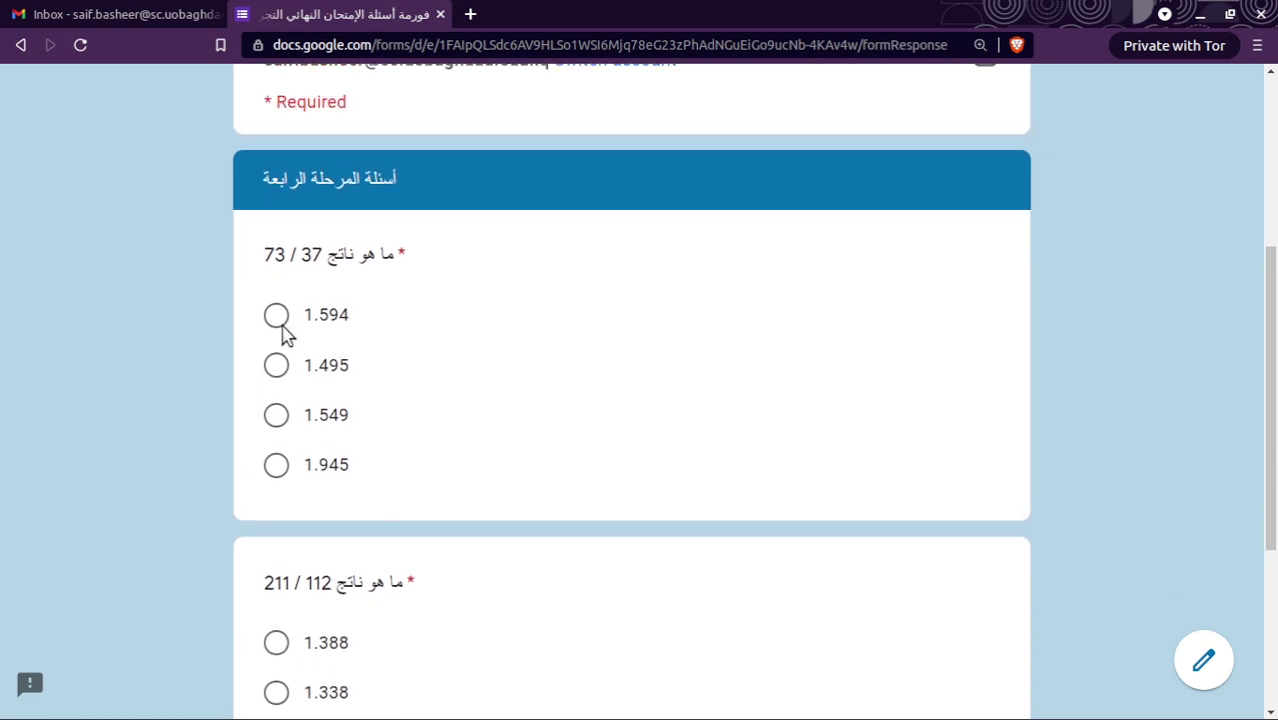
pyautogui.scroll(-3, 421, 450)
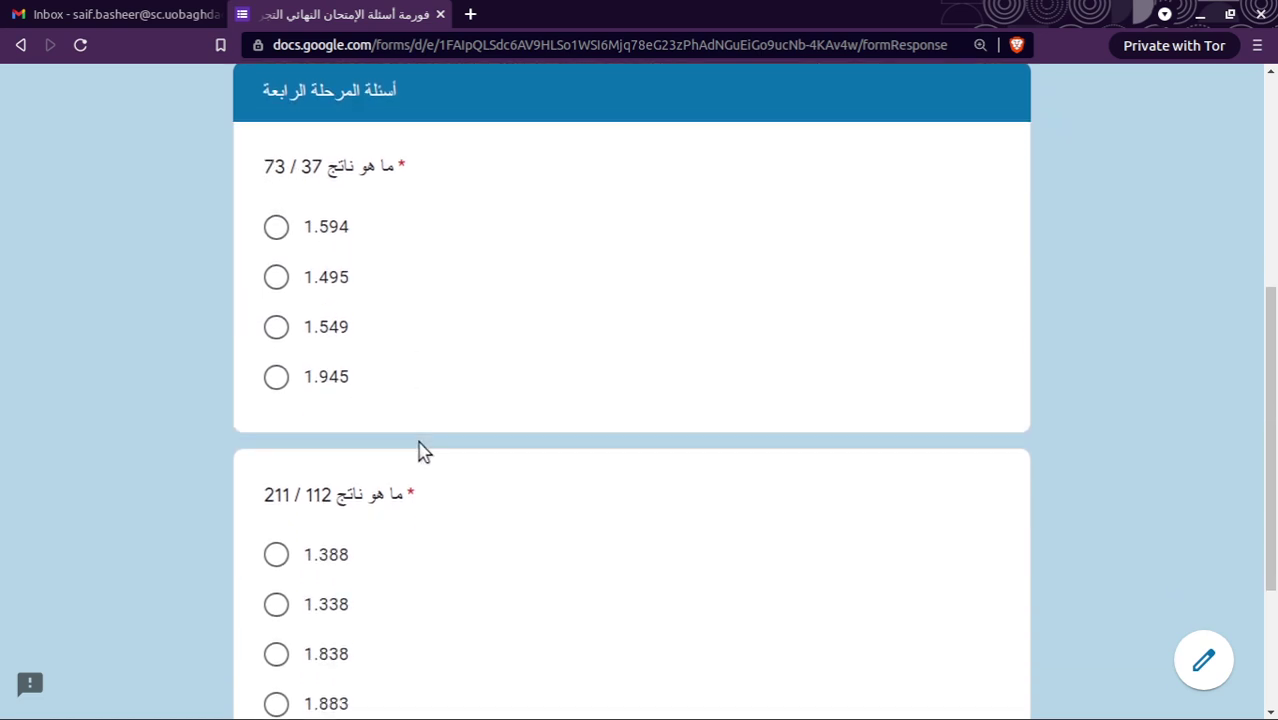
pyautogui.click(276, 311)
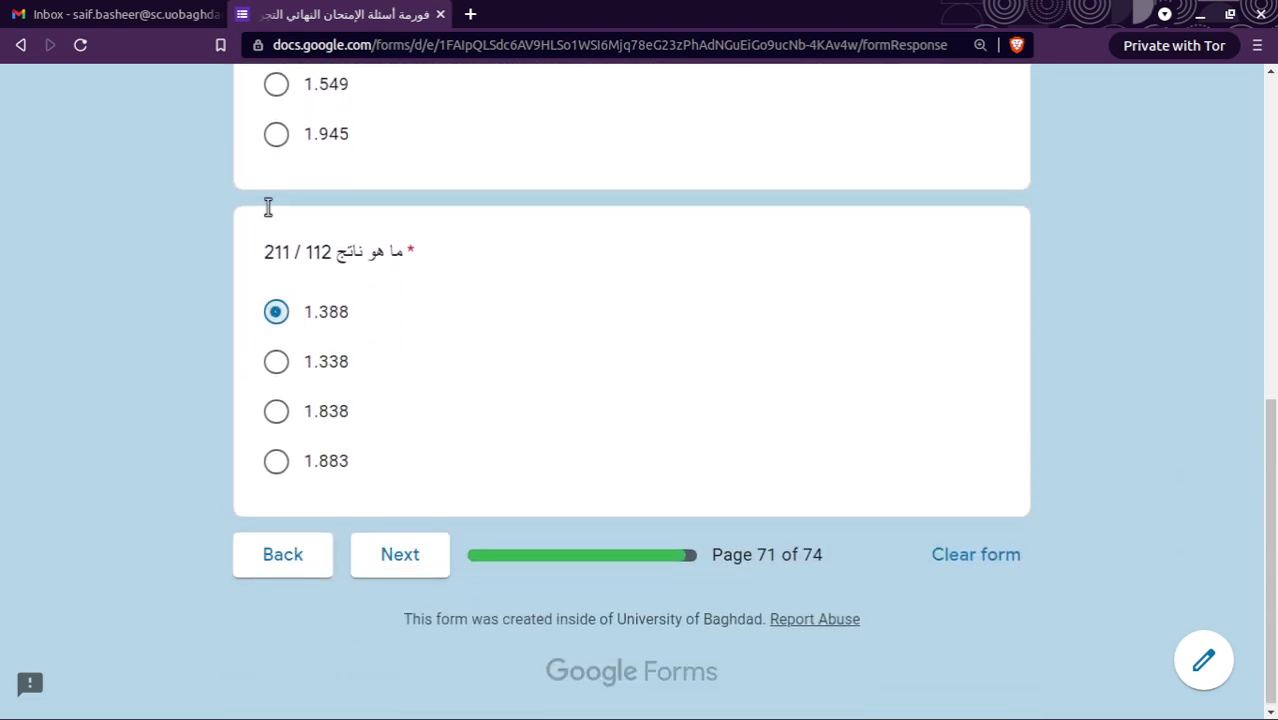
pyautogui.click(276, 84)
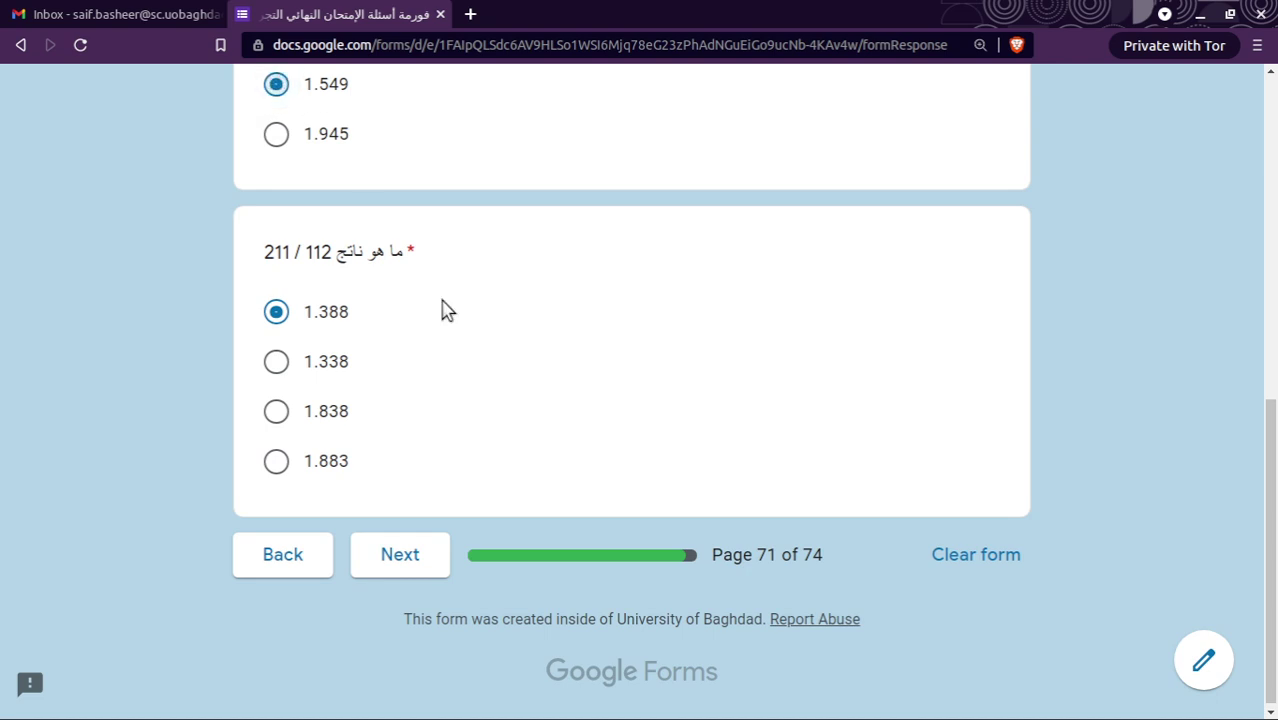
pyautogui.click(418, 558)
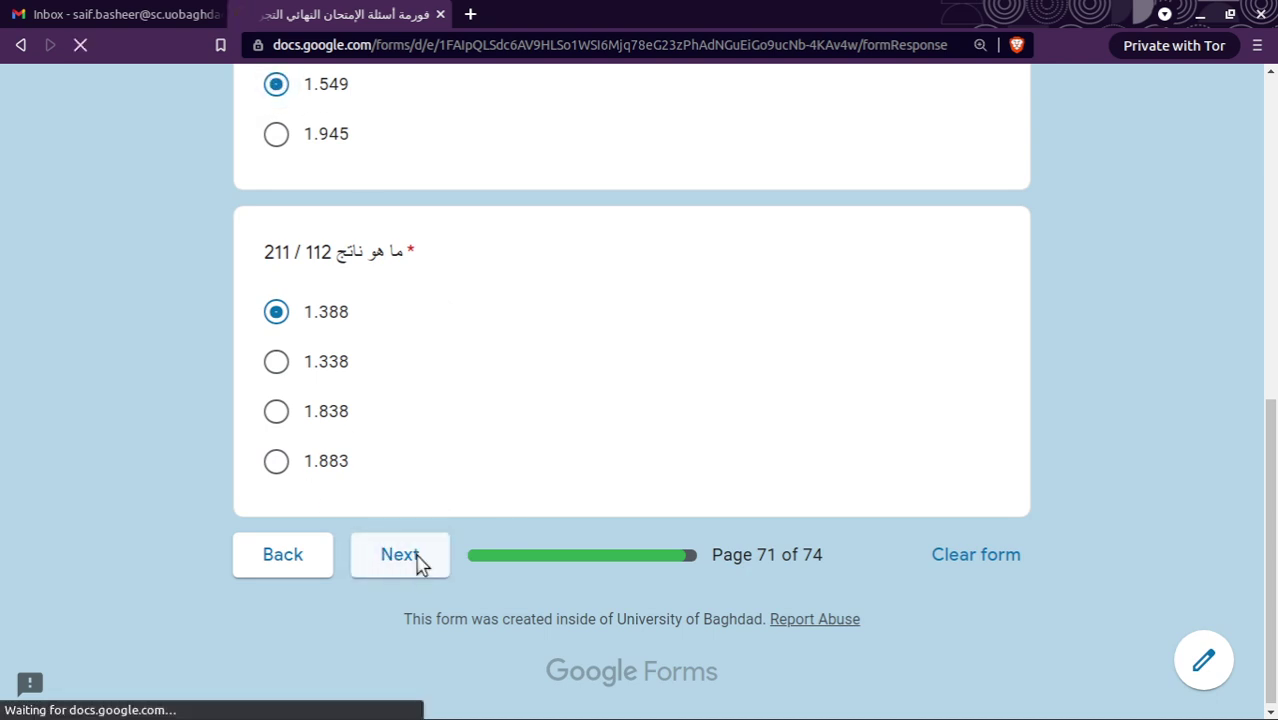
# Answer لا to the carried-subject question and reach the final page.
pyautogui.scroll(-3, 453, 499)
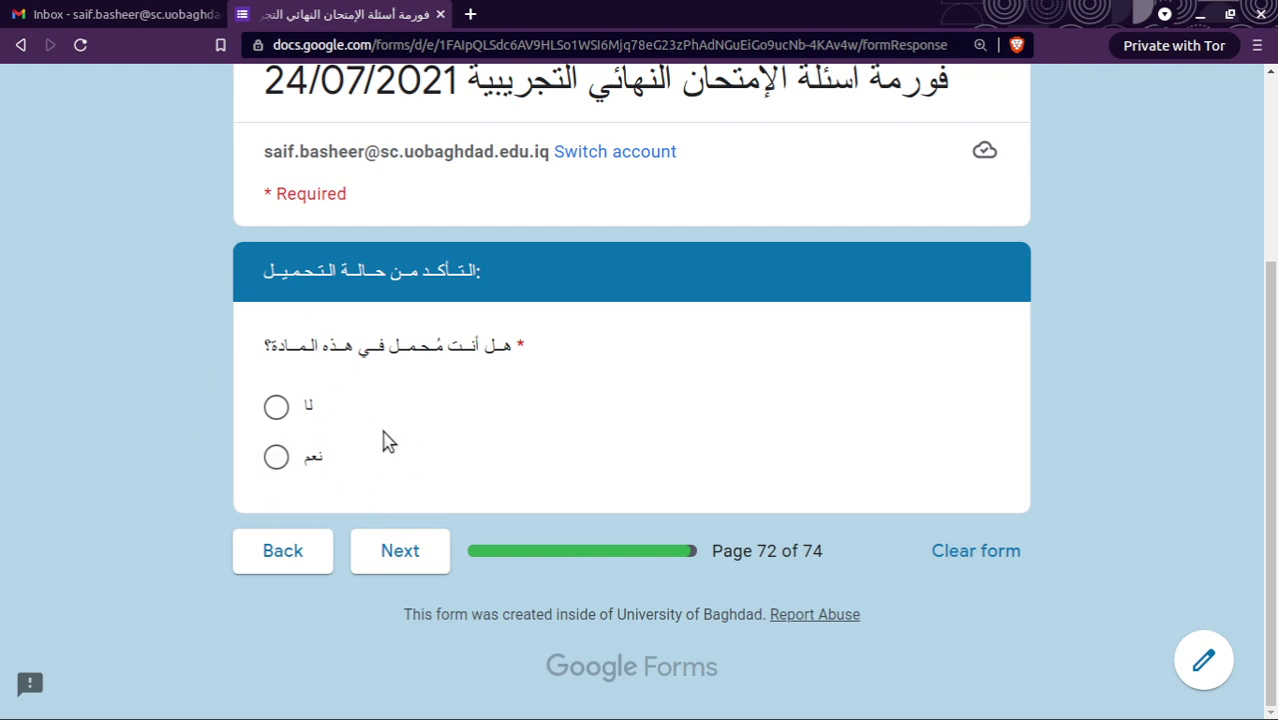
pyautogui.click(277, 407)
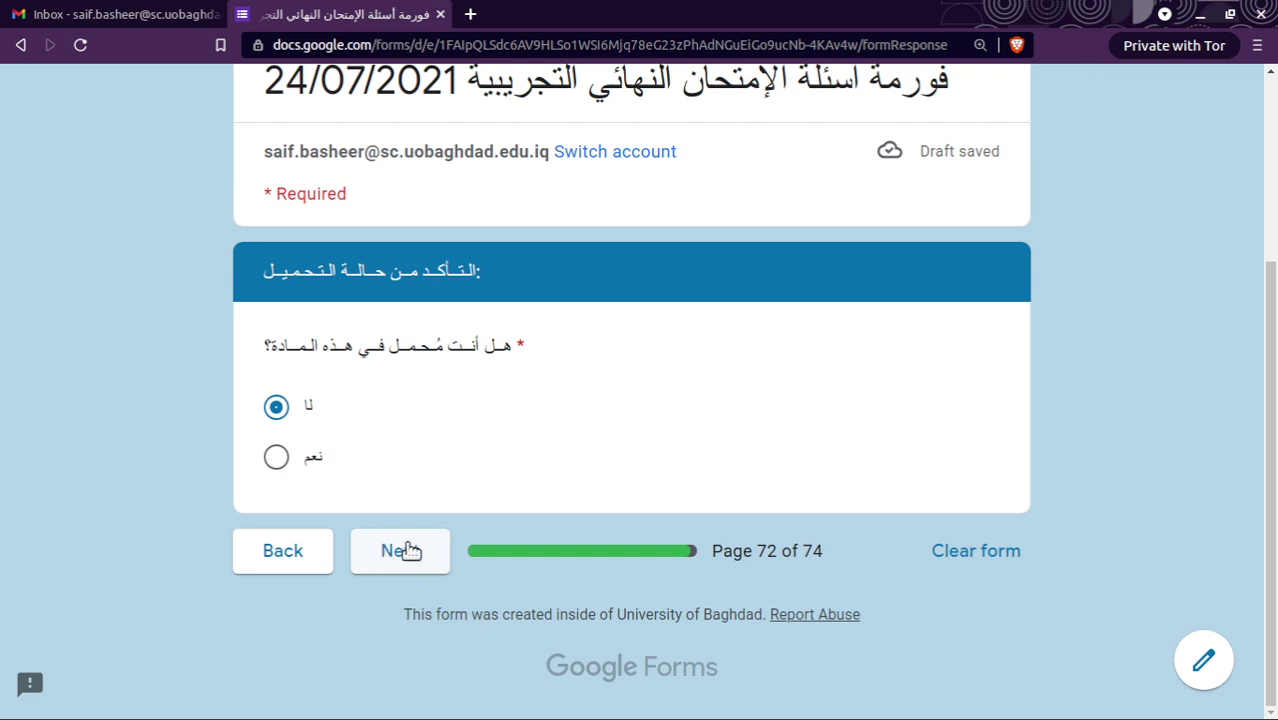
pyautogui.click(405, 556)
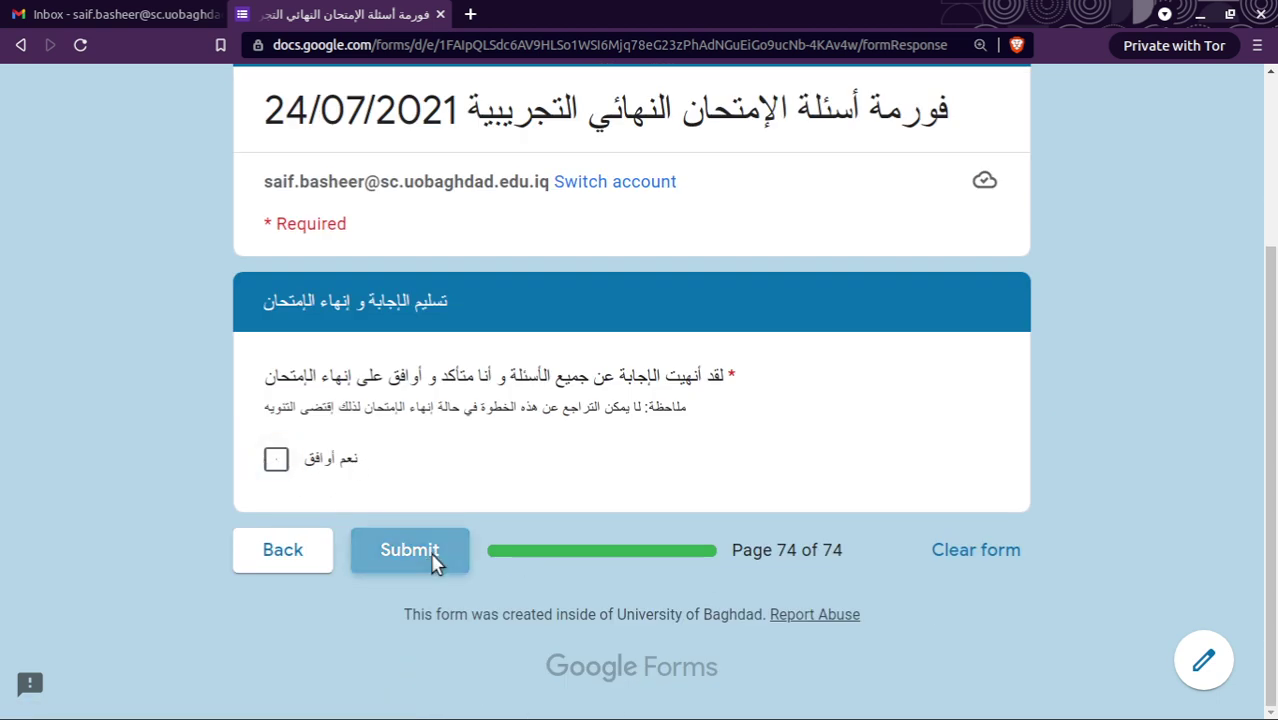
# Tick نعم أوافق to finish the exam and submit the evening-study response.
pyautogui.click(436, 561)
pyautogui.click(277, 458)
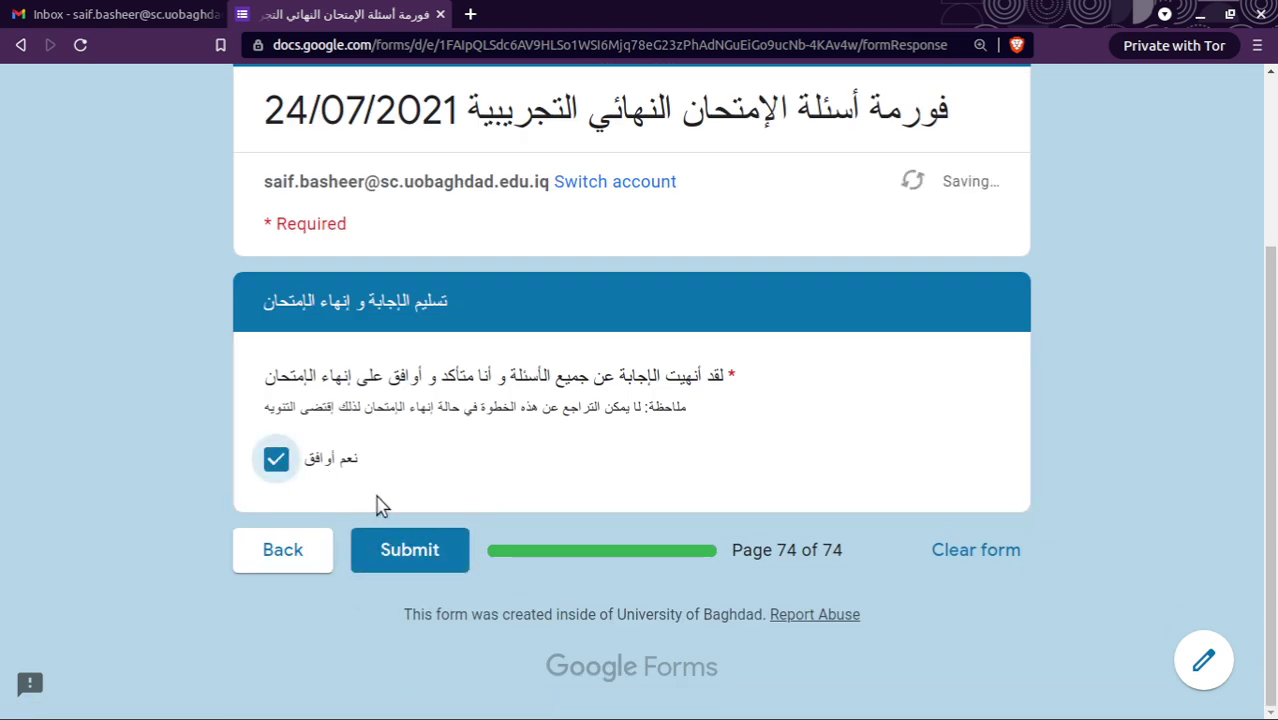
pyautogui.click(427, 556)
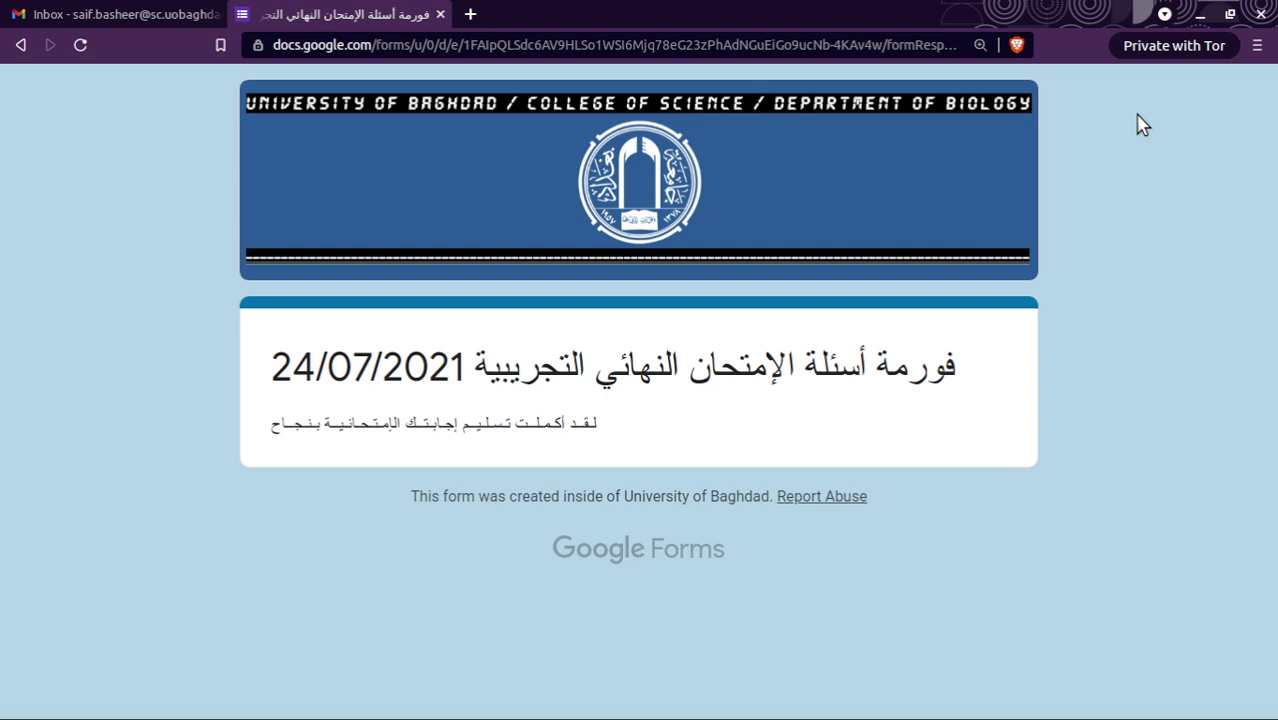
pyautogui.moveTo(796, 693)
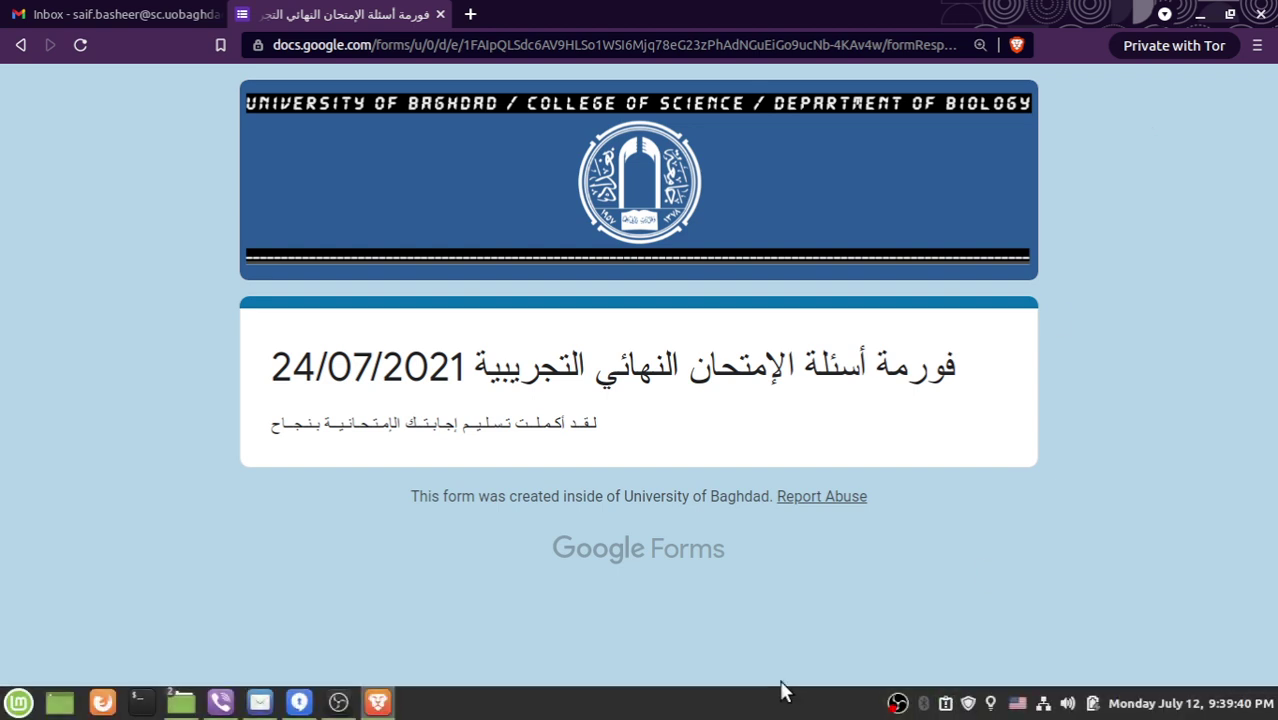